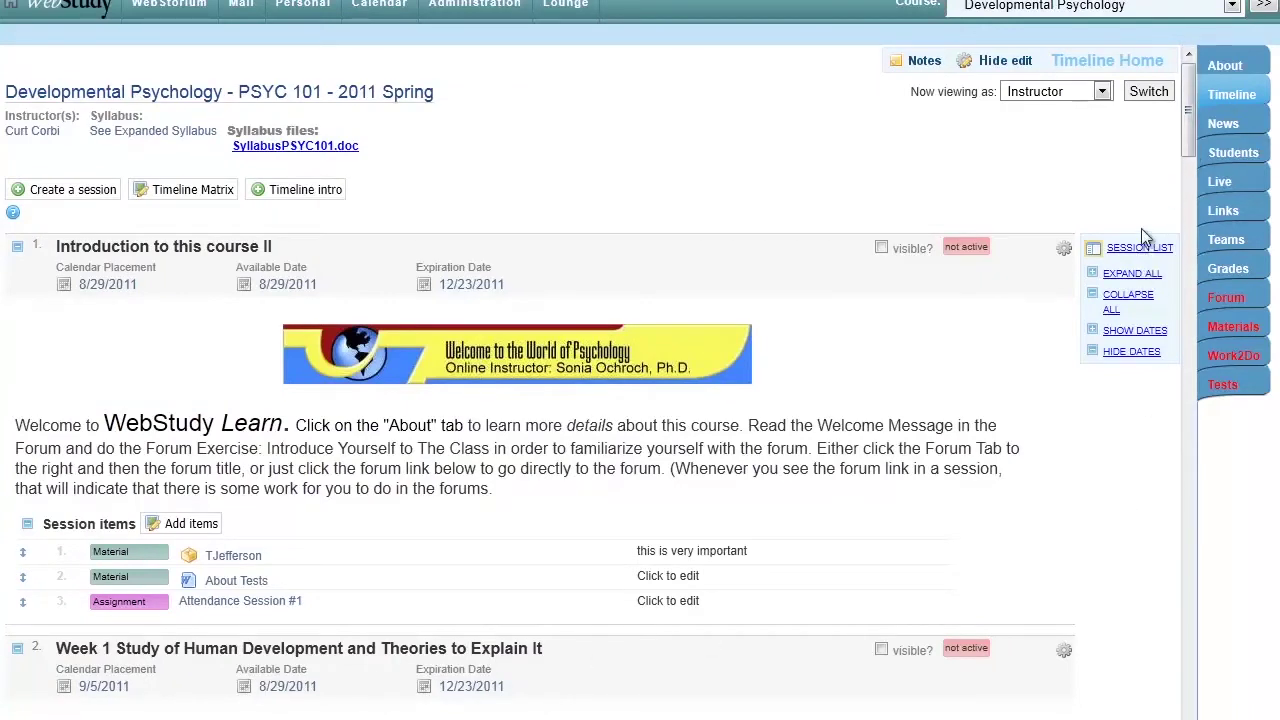
Use the session list to jump to the Week 6 Play Years session and back to Introduction to this course II
left_click(1092, 252)
mouse_move(1142, 257)
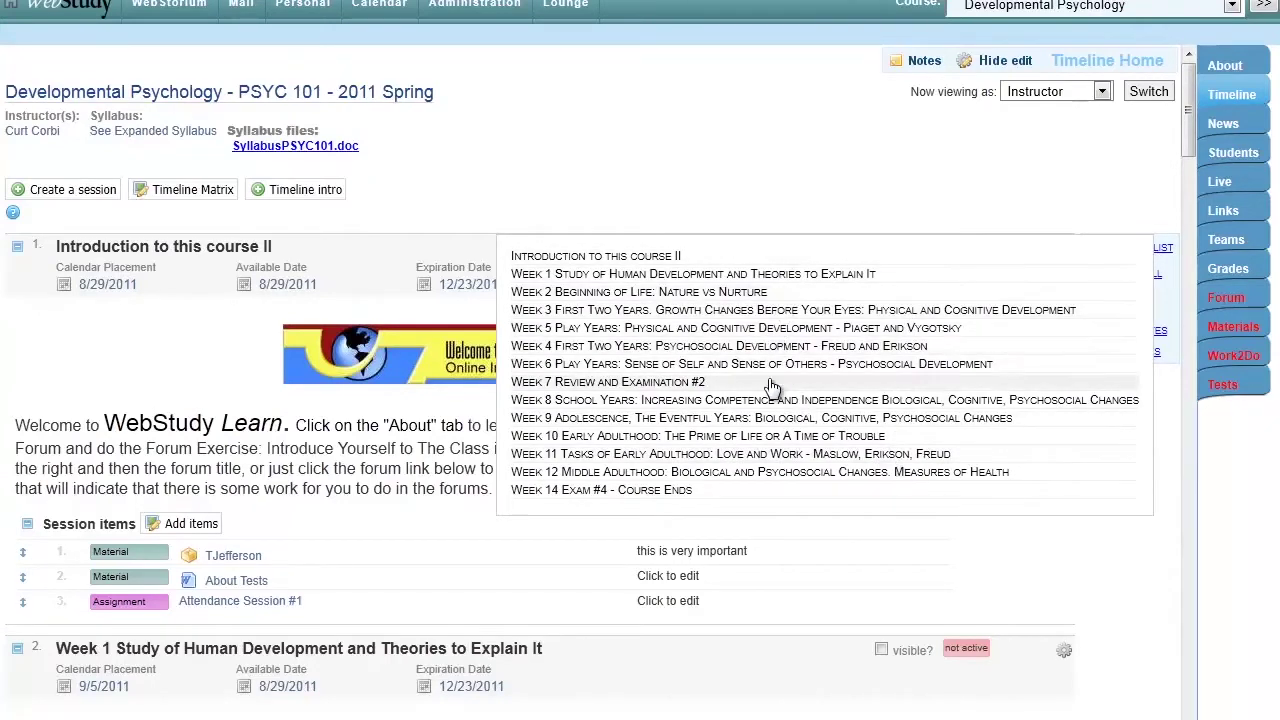
left_click(651, 366)
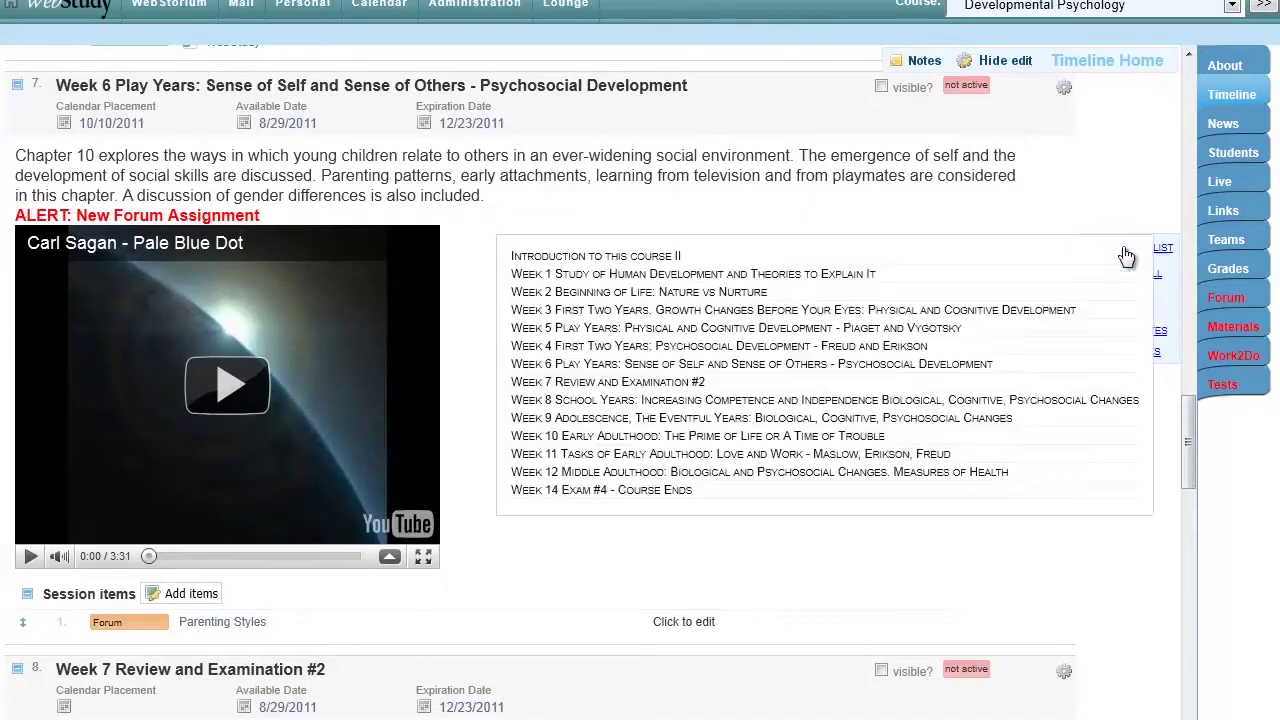
left_click(679, 258)
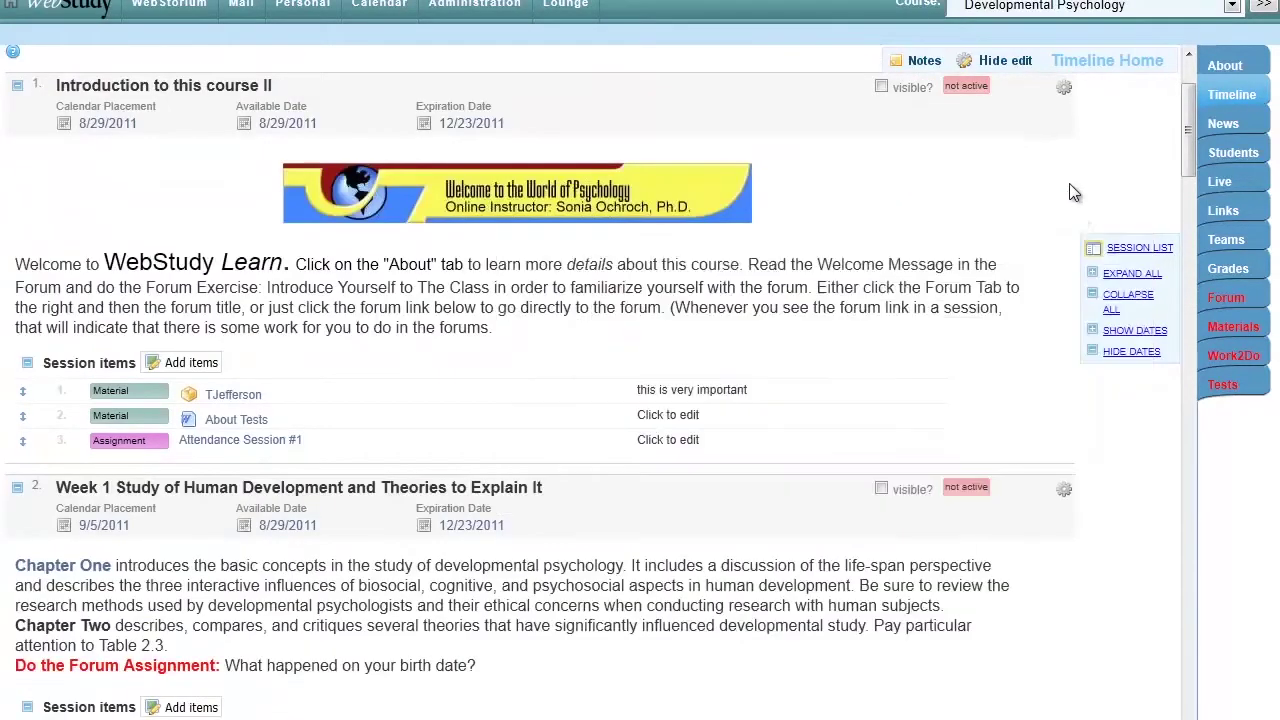
Collapse all timeline sessions, show their dates to review them, and hide the dates again
left_click(1116, 308)
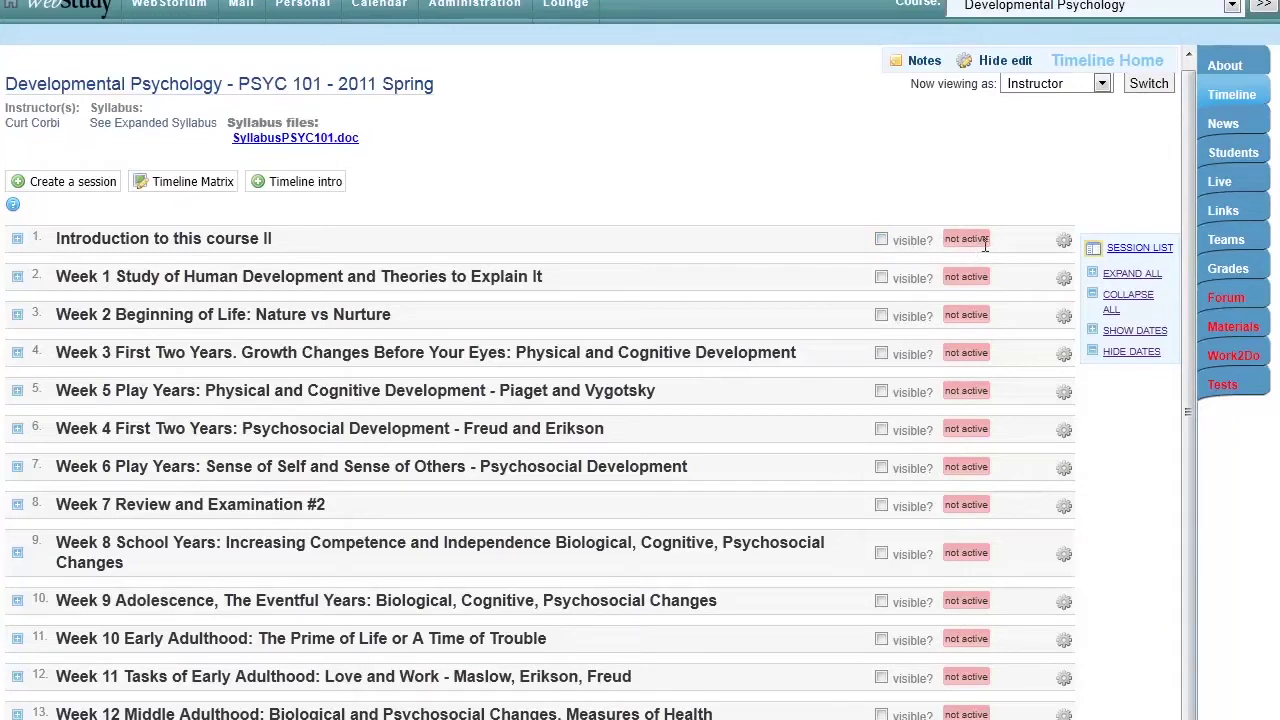
left_click(1133, 334)
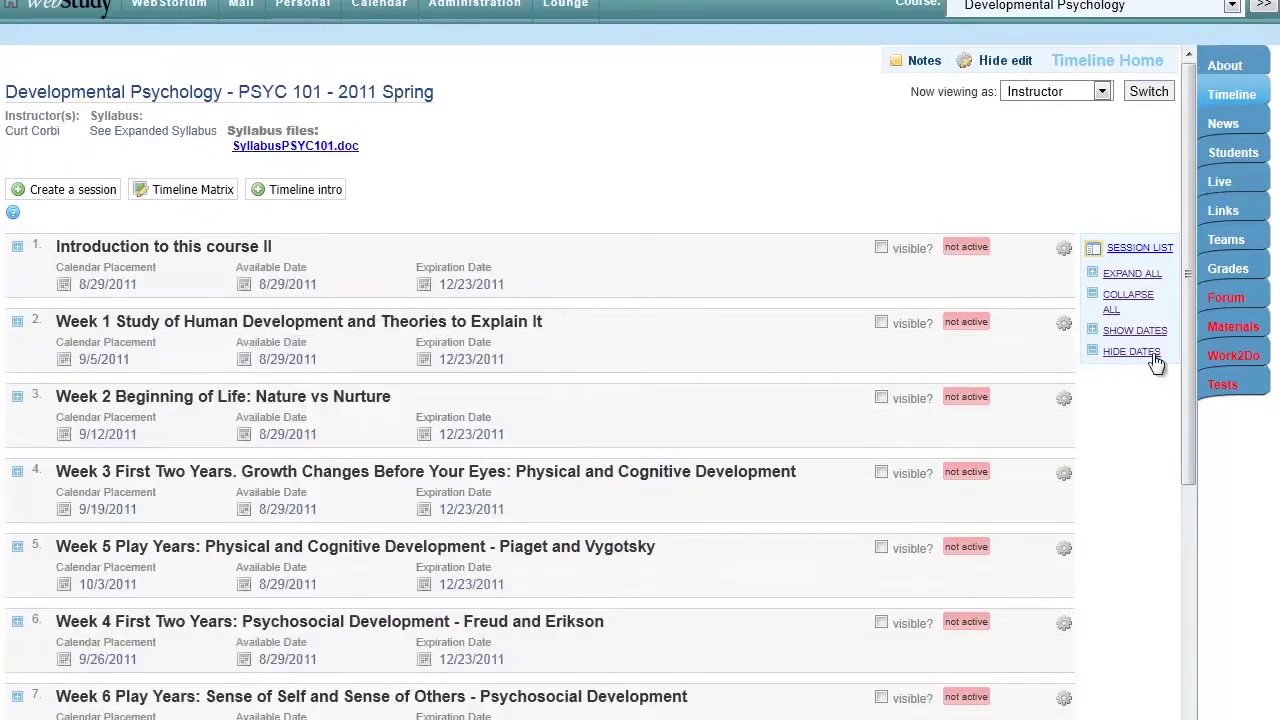
scroll(1208, 423, "down", 5)
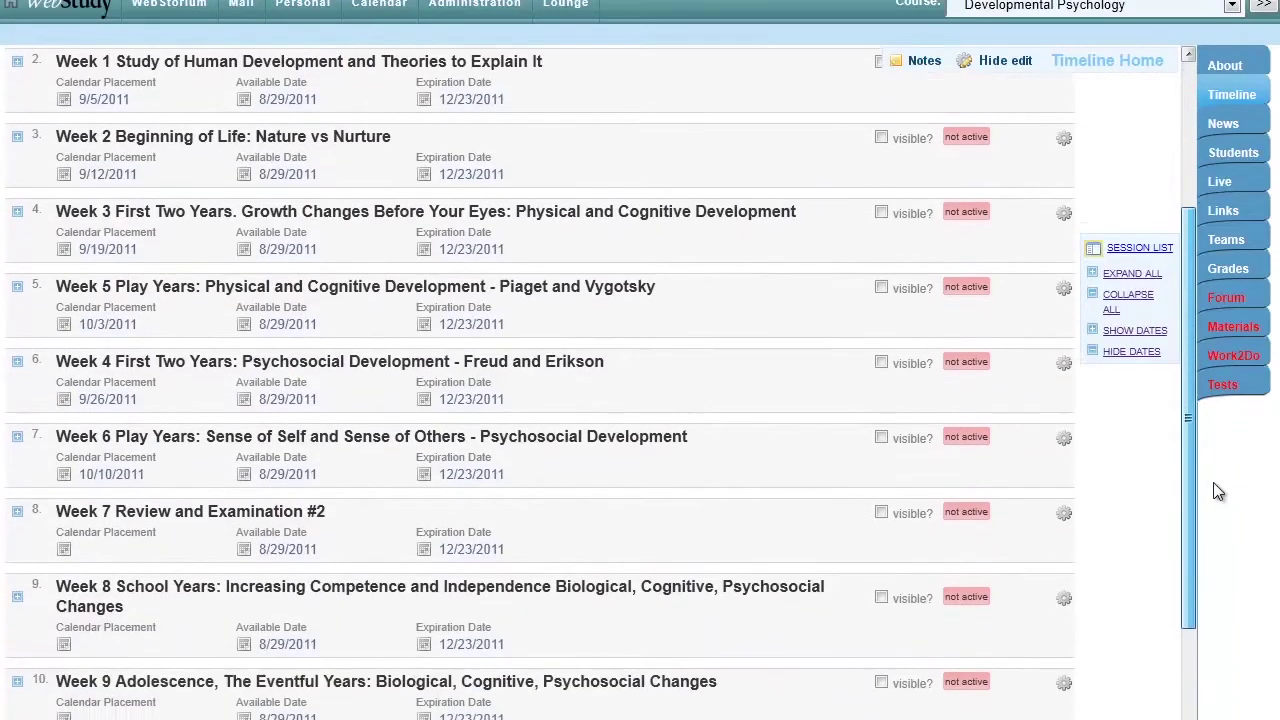
scroll(1220, 530, "down", 3)
scroll(1222, 500, "up", 4)
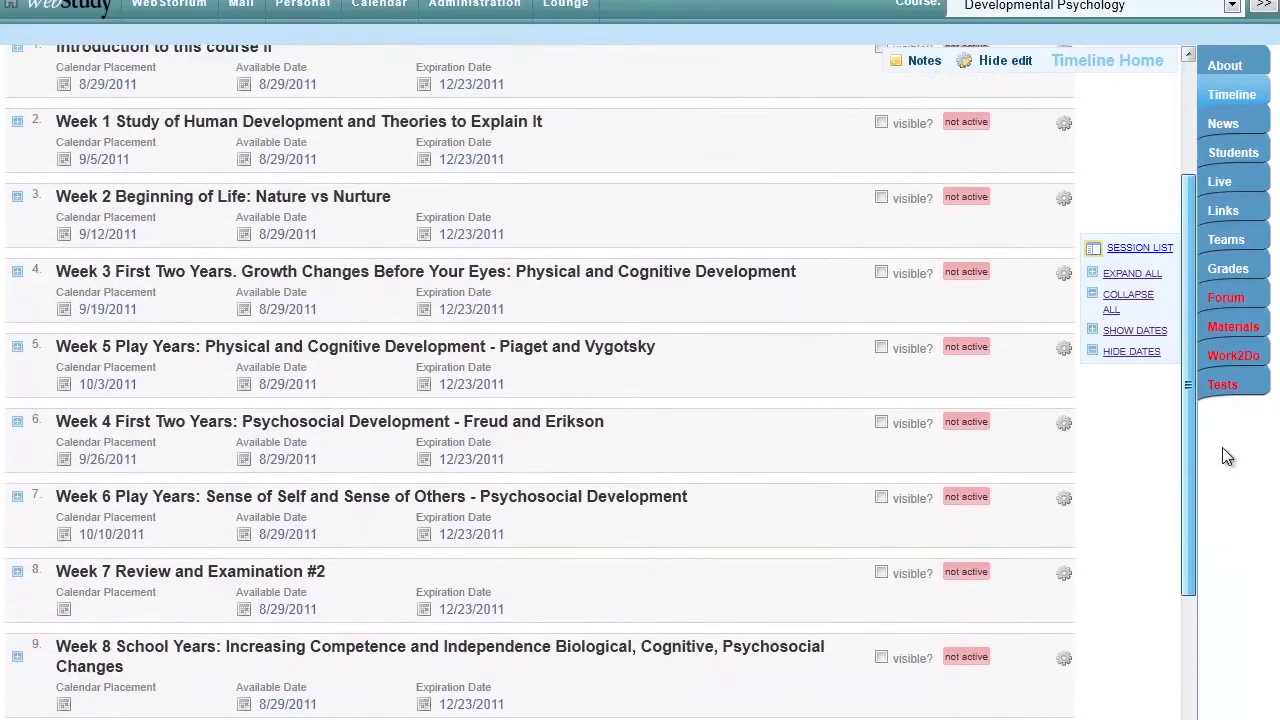
scroll(1222, 447, "up", 2)
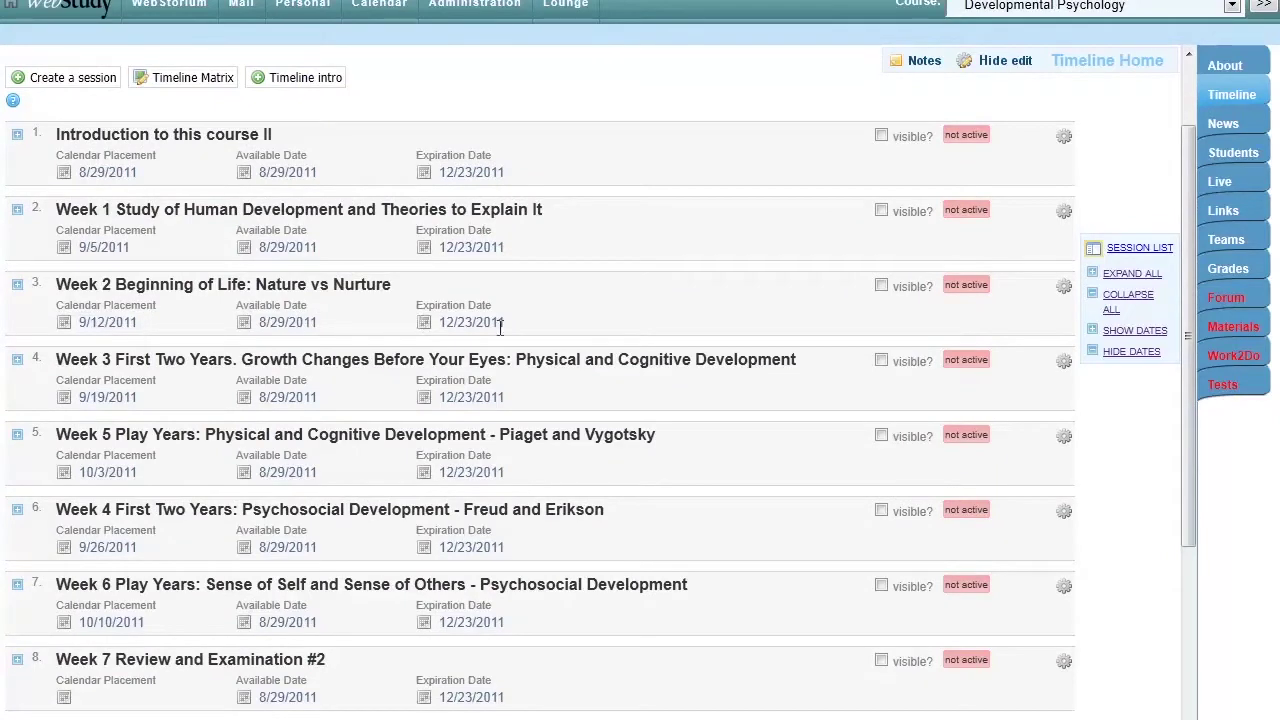
left_click(1131, 356)
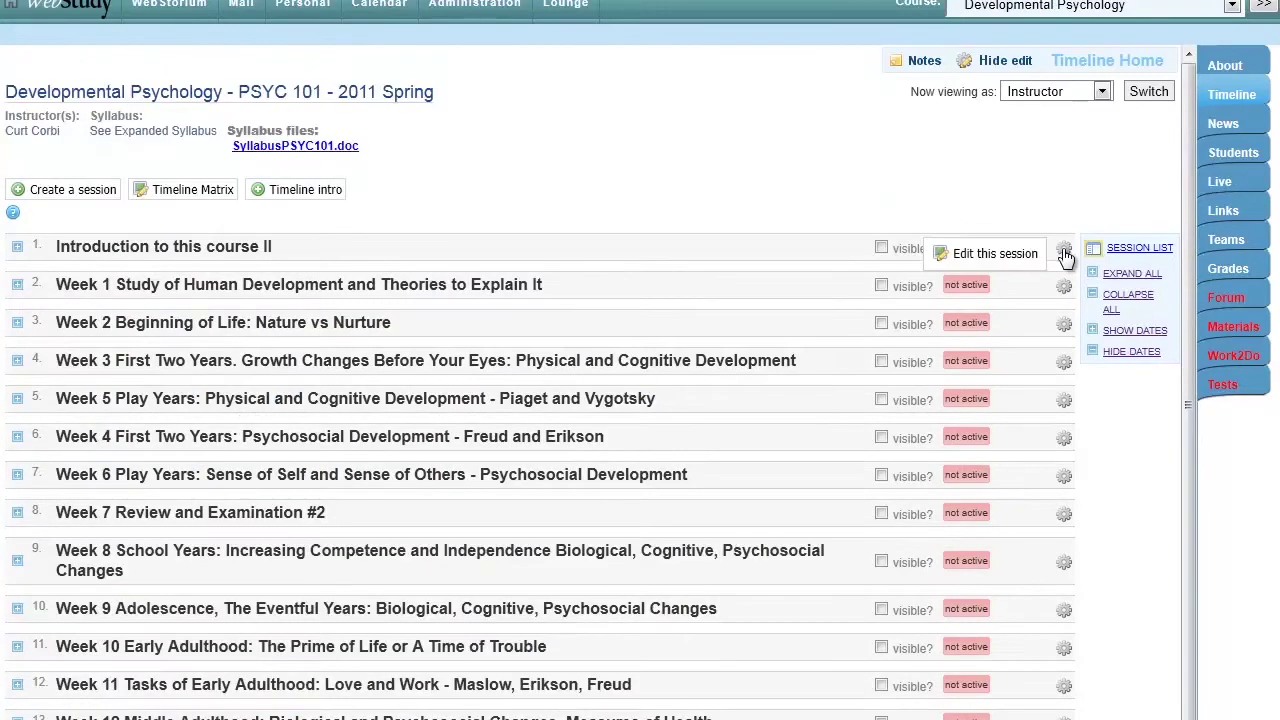
Open the coursework of the Introduction to this course II session for editing and select the chapter 19 reading material
left_click(1005, 255)
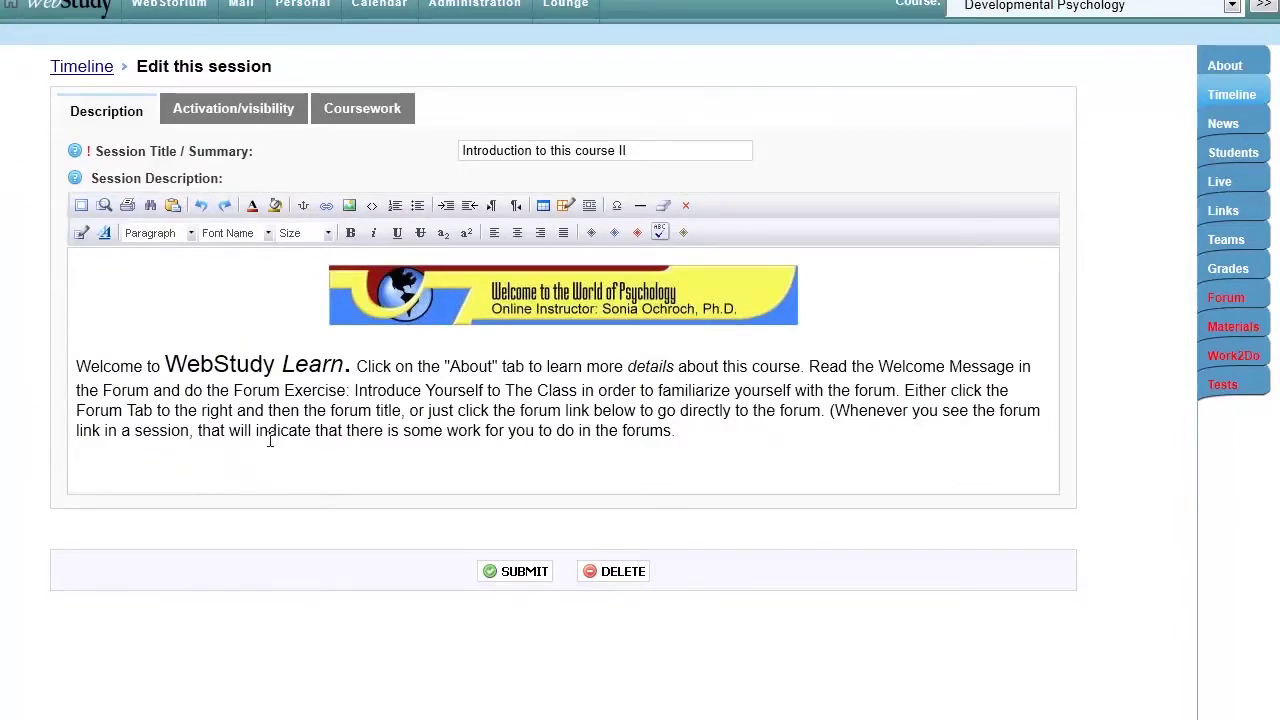
left_click(362, 108)
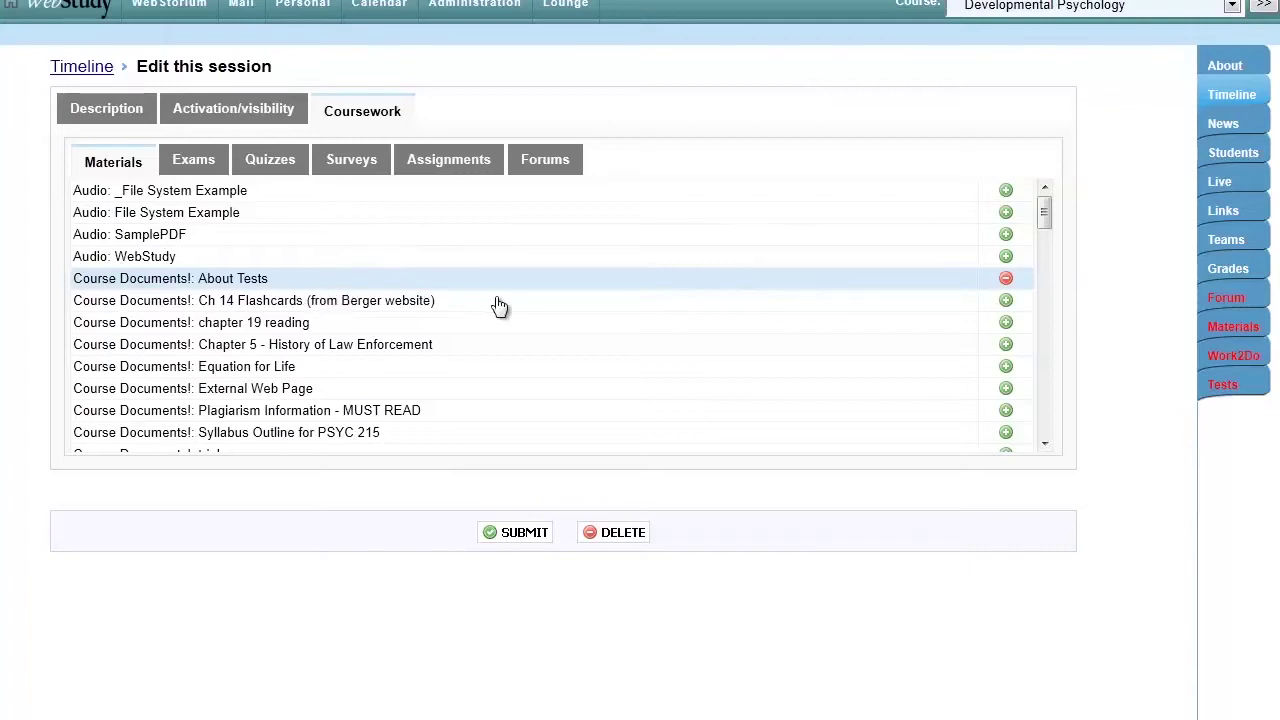
left_click(285, 330)
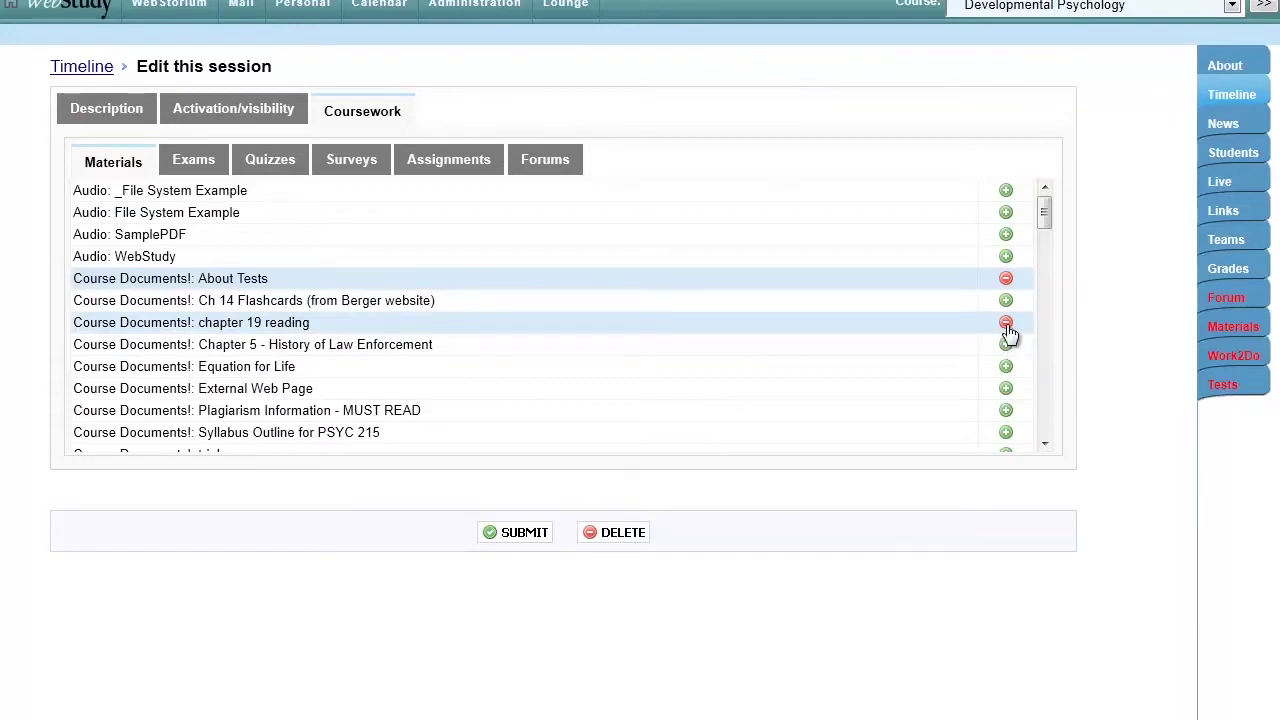
Add the Plagiarism #1 assignment and the Introduce Yourself forum to the session's coursework and submit
left_click(448, 160)
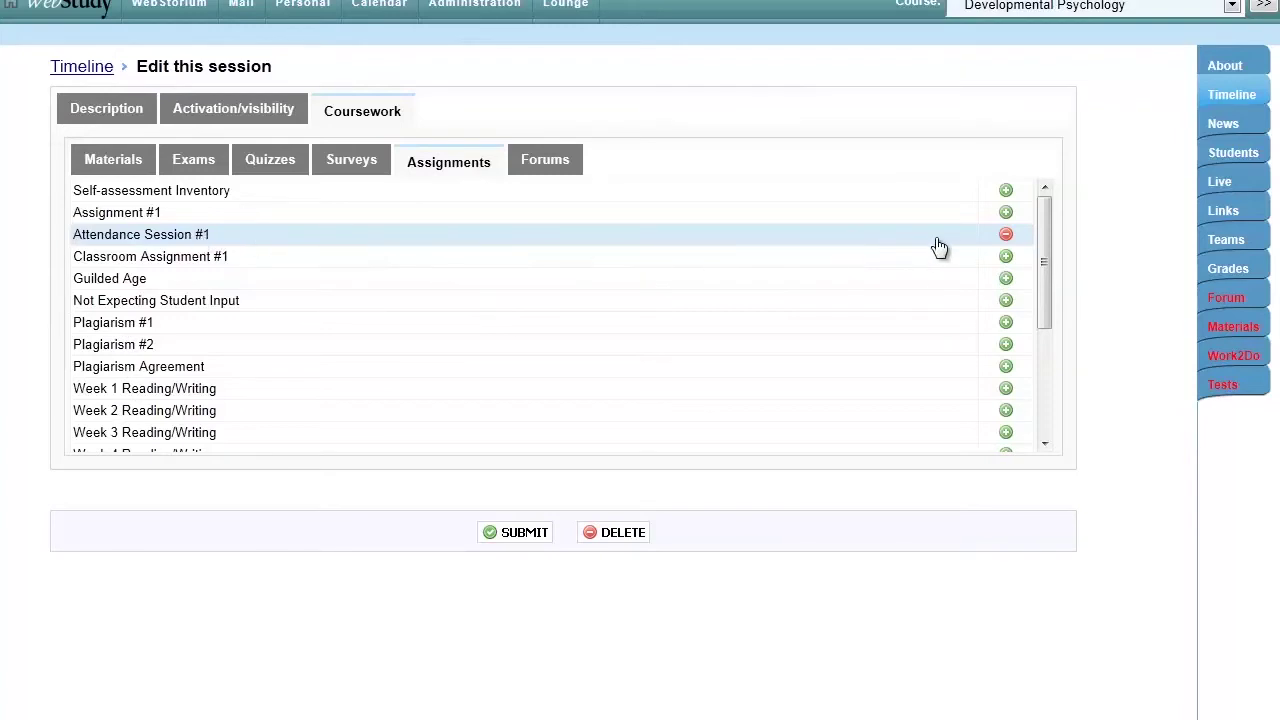
left_click(145, 324)
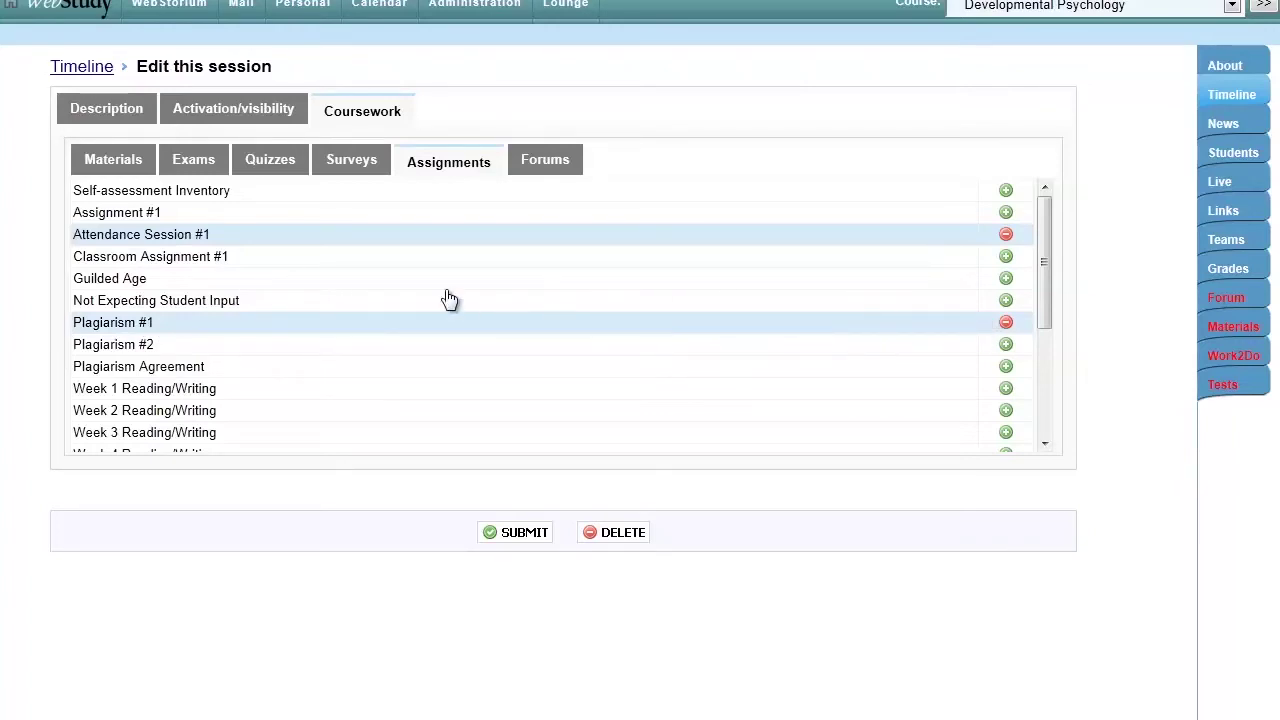
left_click(549, 158)
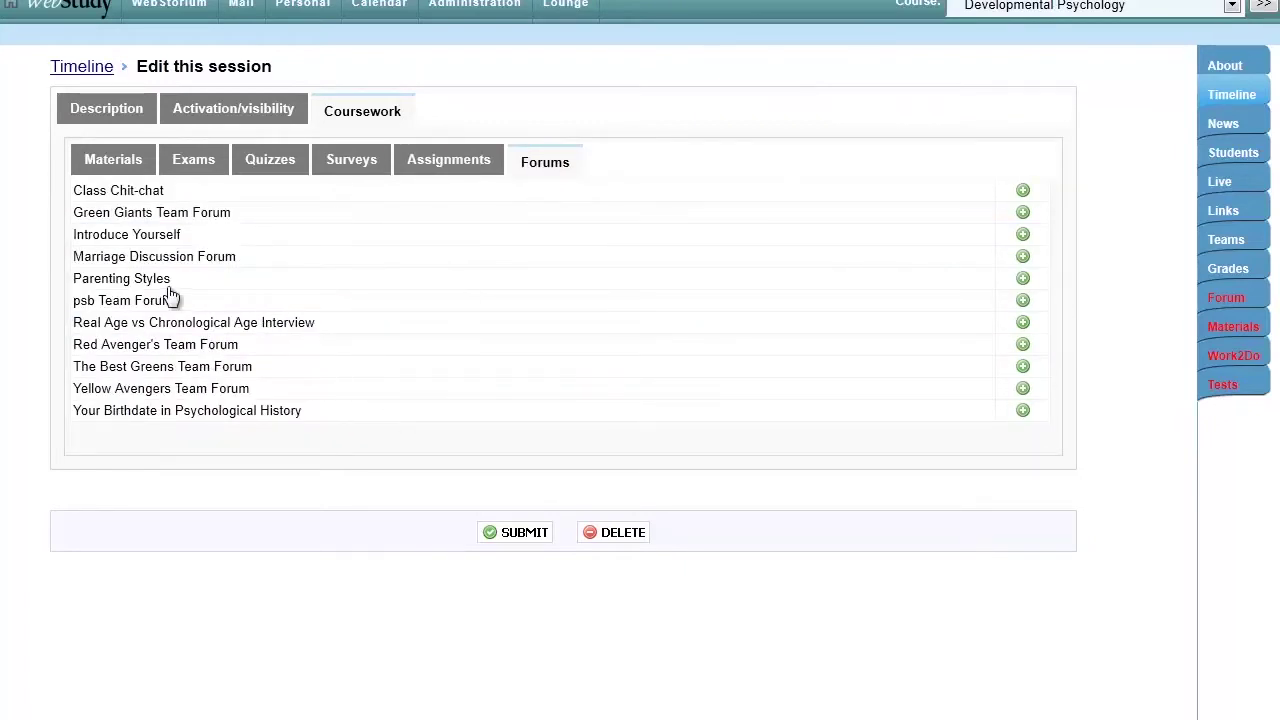
left_click(166, 240)
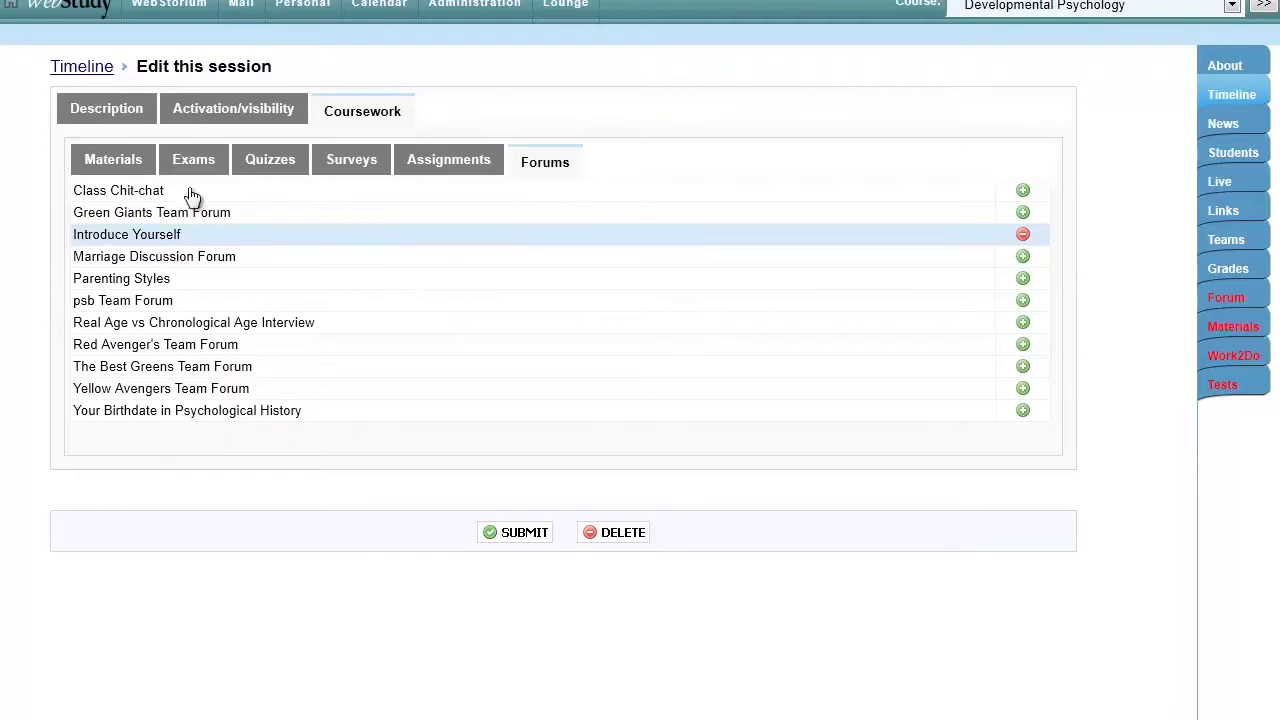
left_click(528, 535)
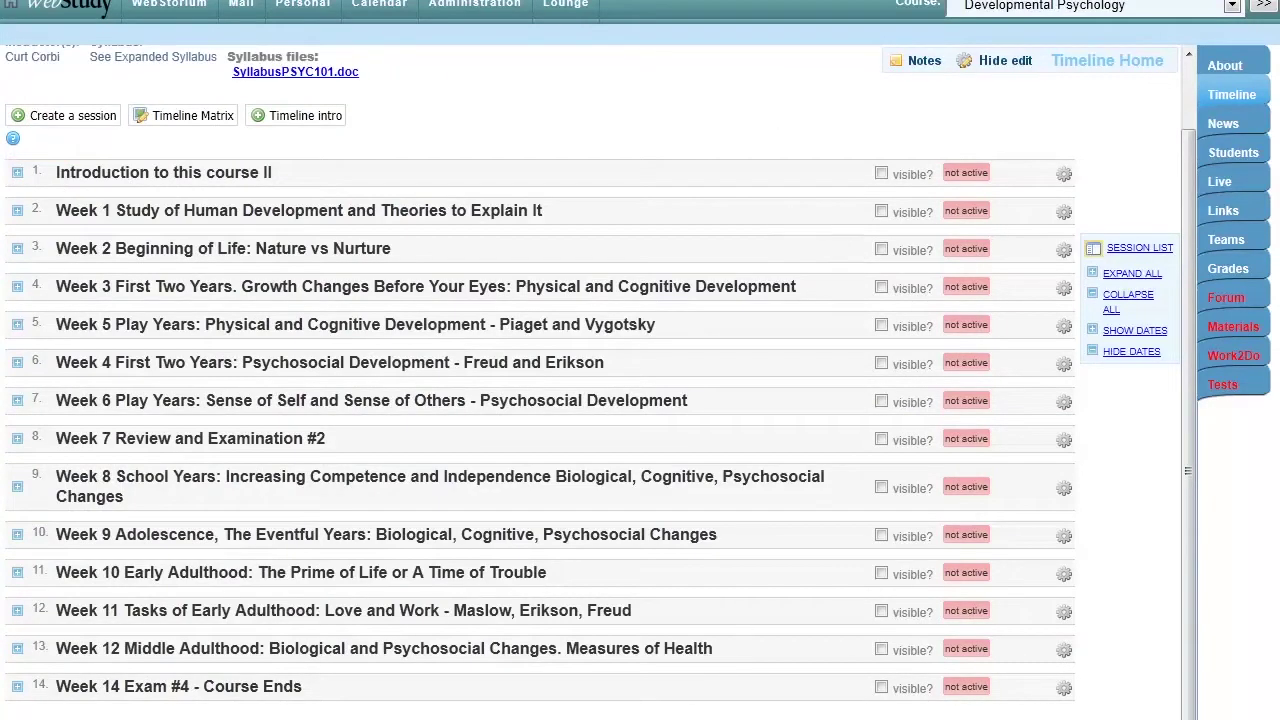
Expand the Introduction to this course II session, view its page for adding items, and return to the timeline
scroll(352, 365, "up", 2)
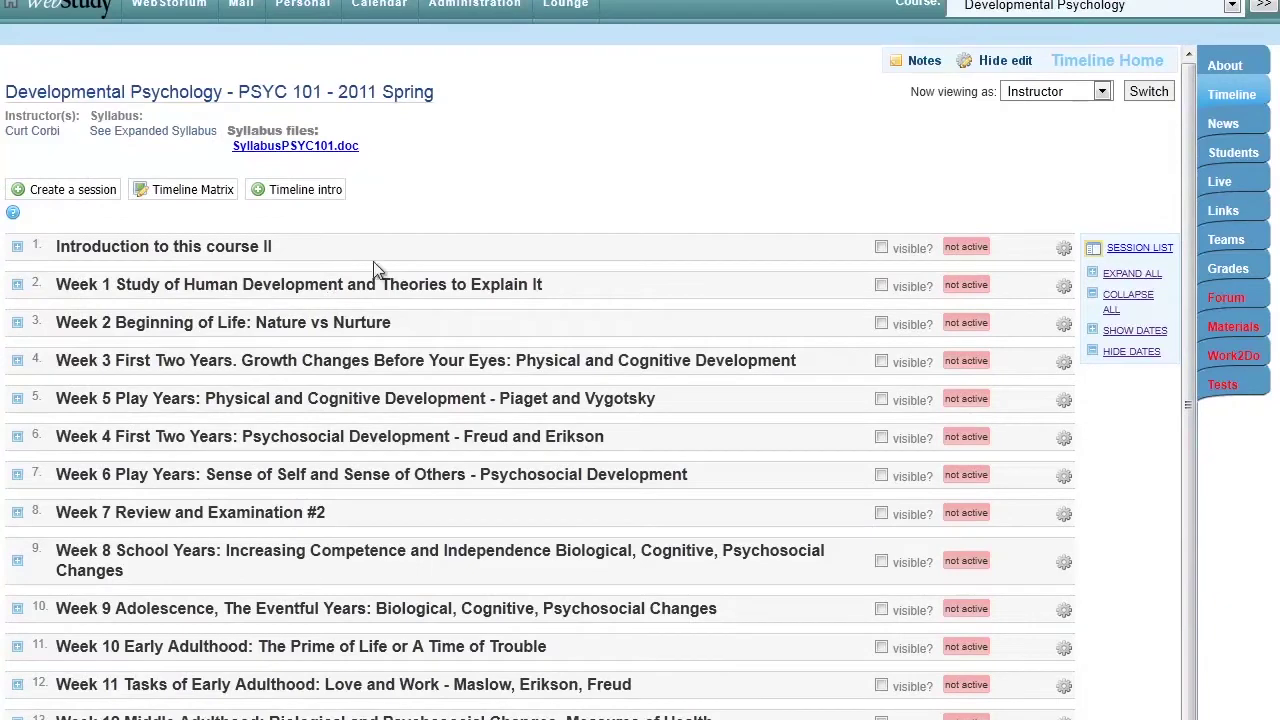
left_click(17, 247)
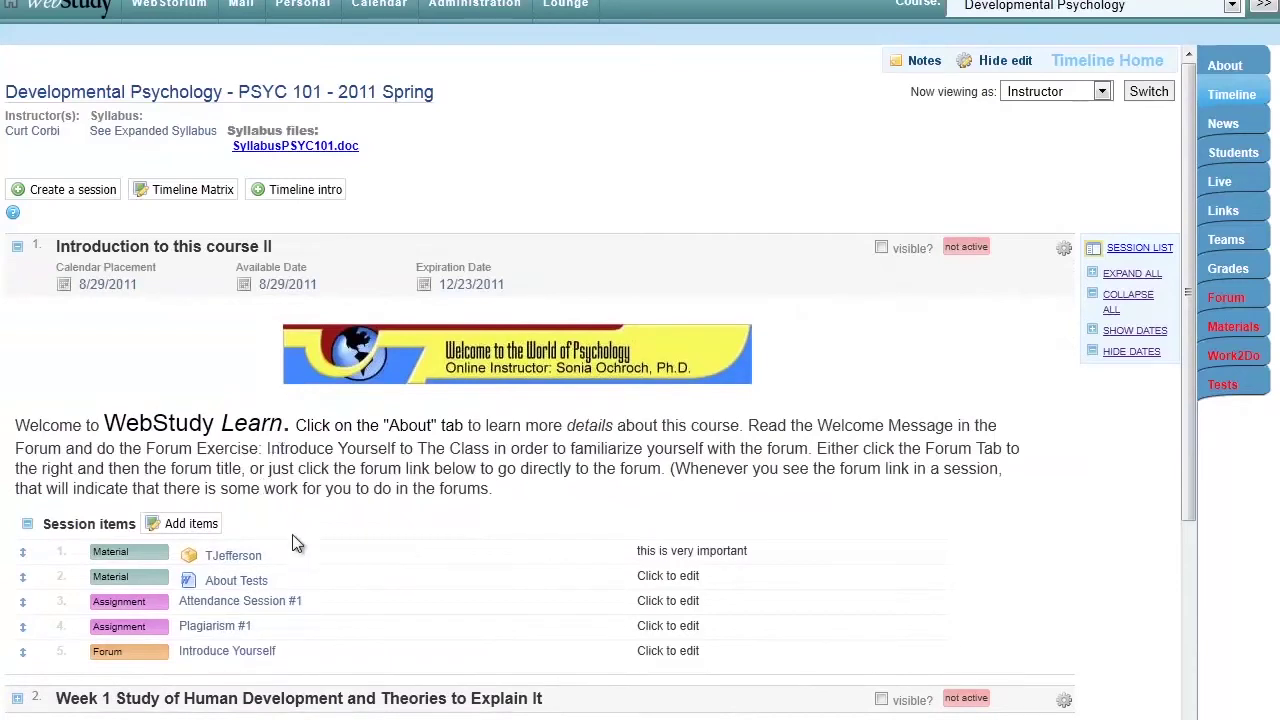
mouse_move(397, 580)
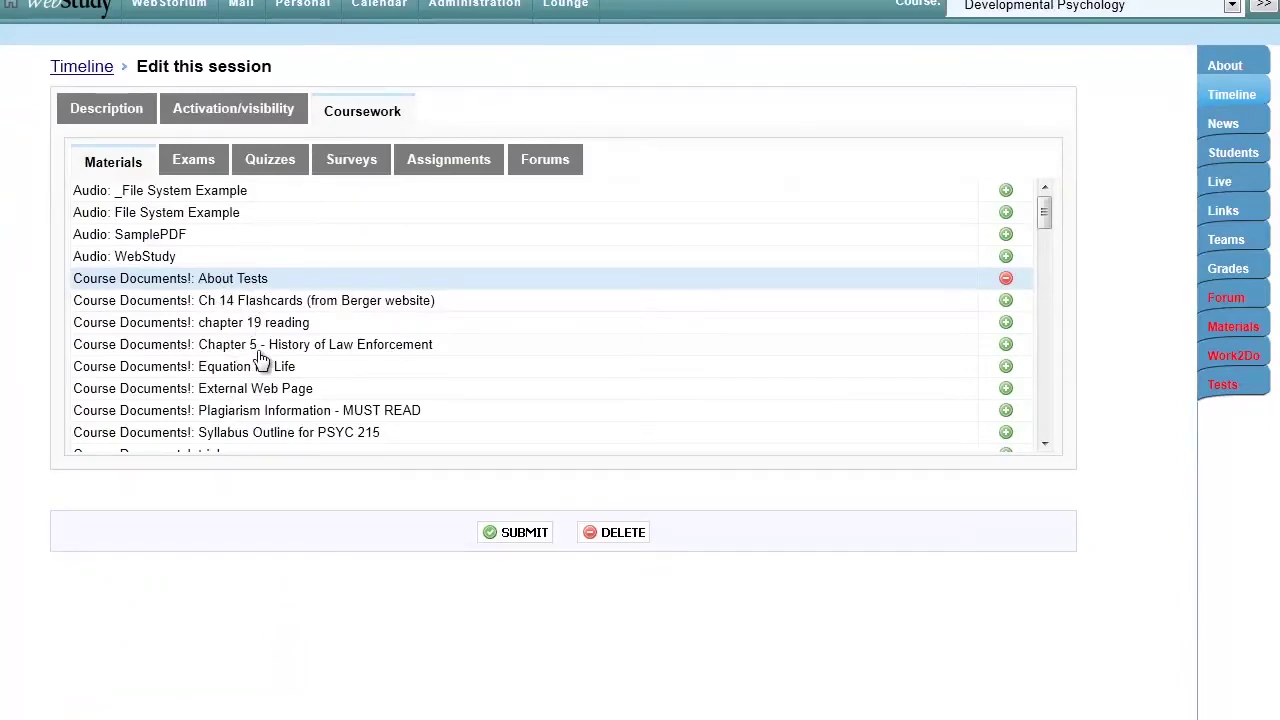
left_click(100, 68)
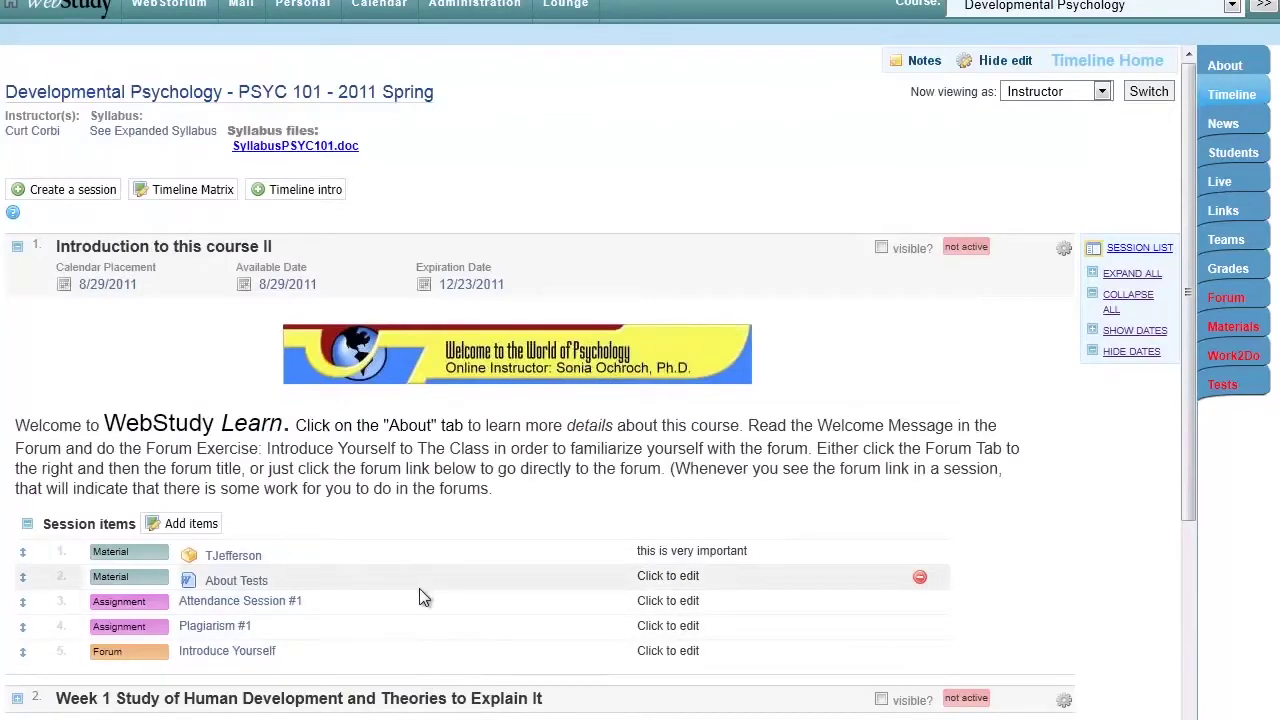
Annotate the Attendance Session #1 item with "Please do this assignment first!" and move Plagiarism #1 above it
left_click(662, 605)
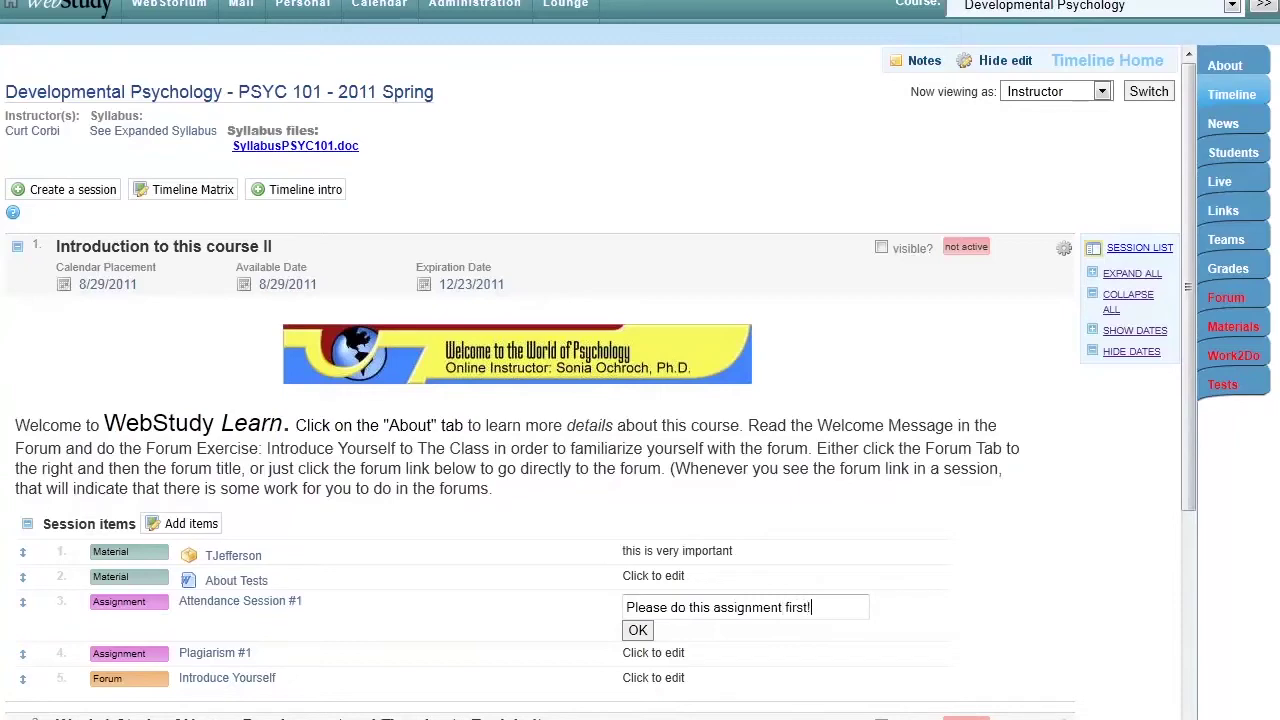
left_click(637, 630)
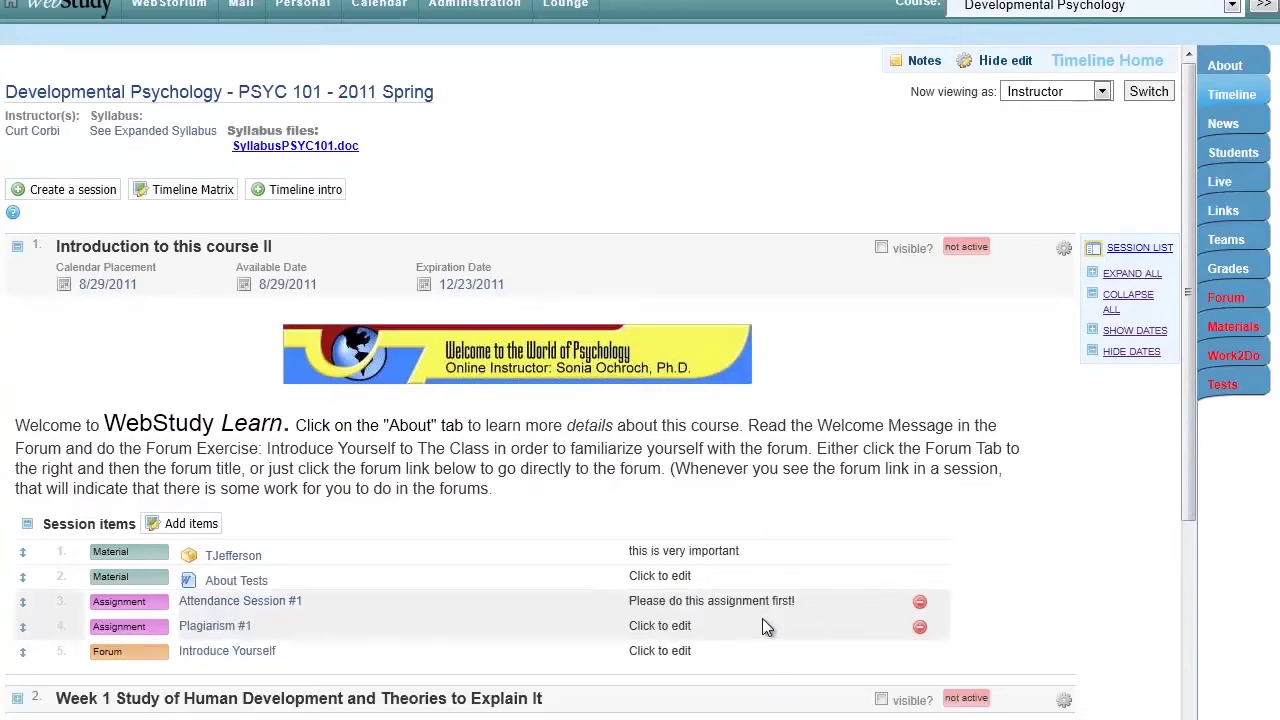
scroll(872, 552, "down", 3)
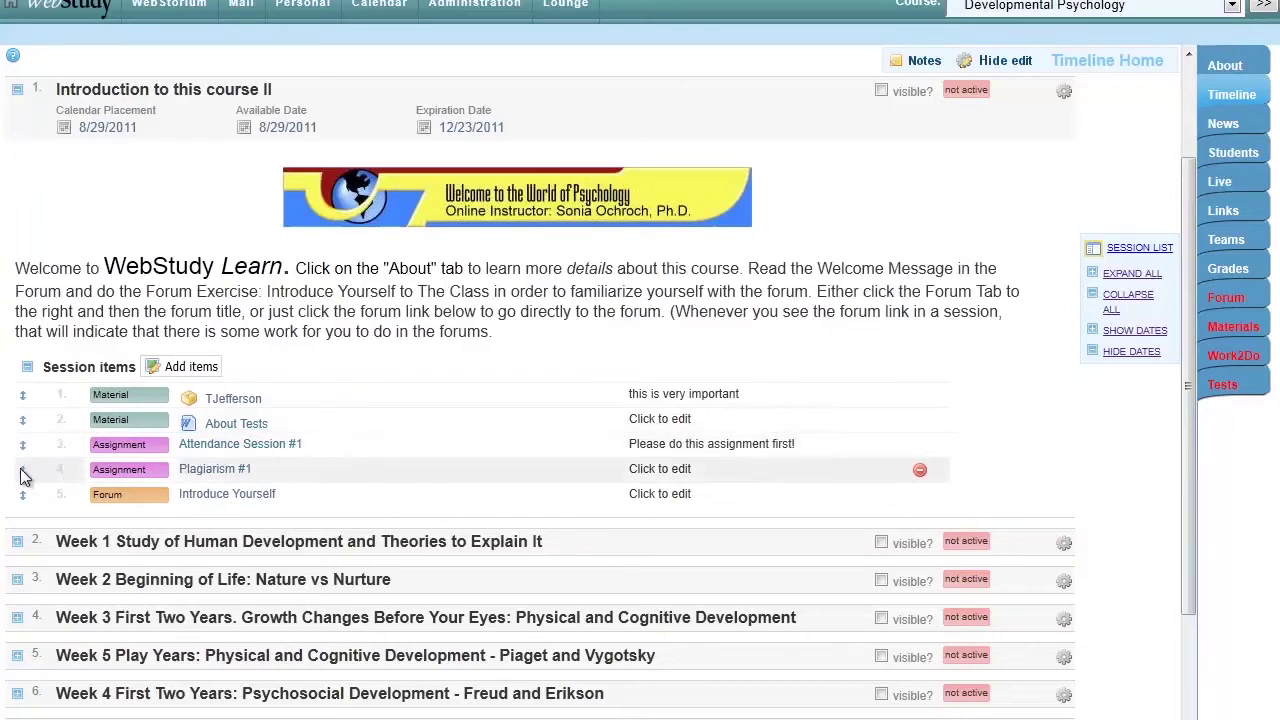
left_click_drag(23, 476, 24, 447)
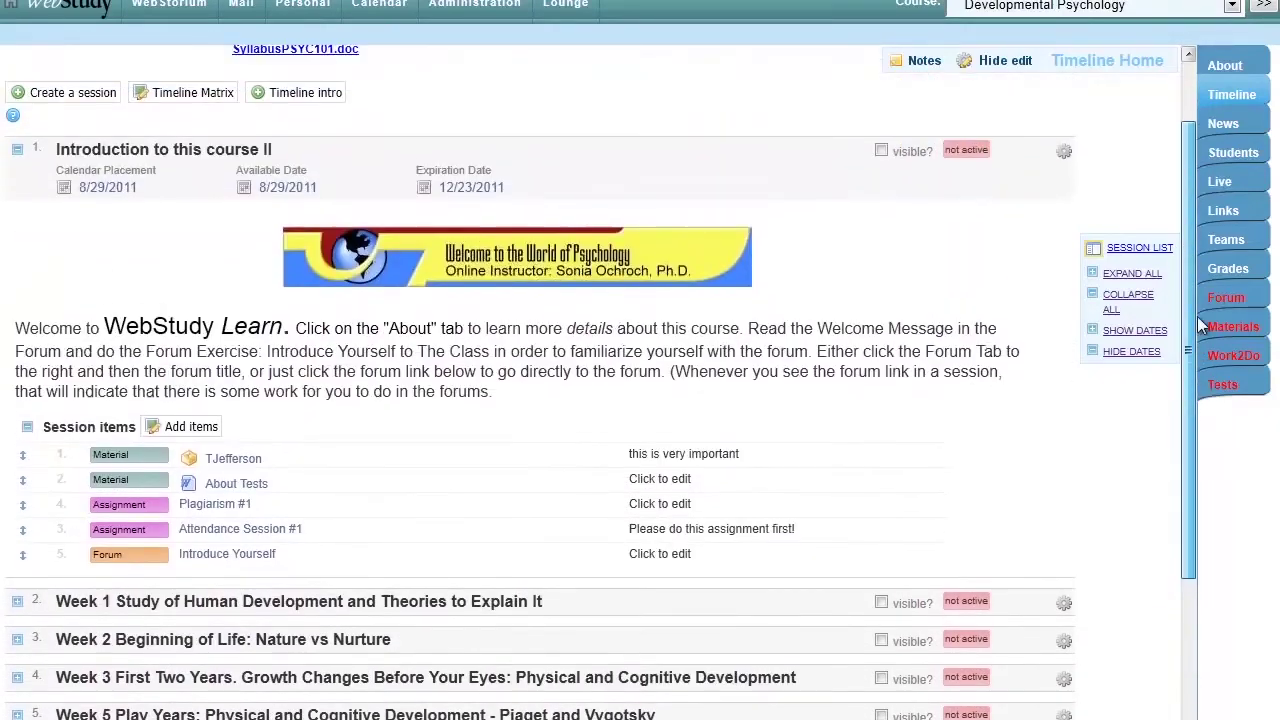
scroll(1200, 327, "up", 2)
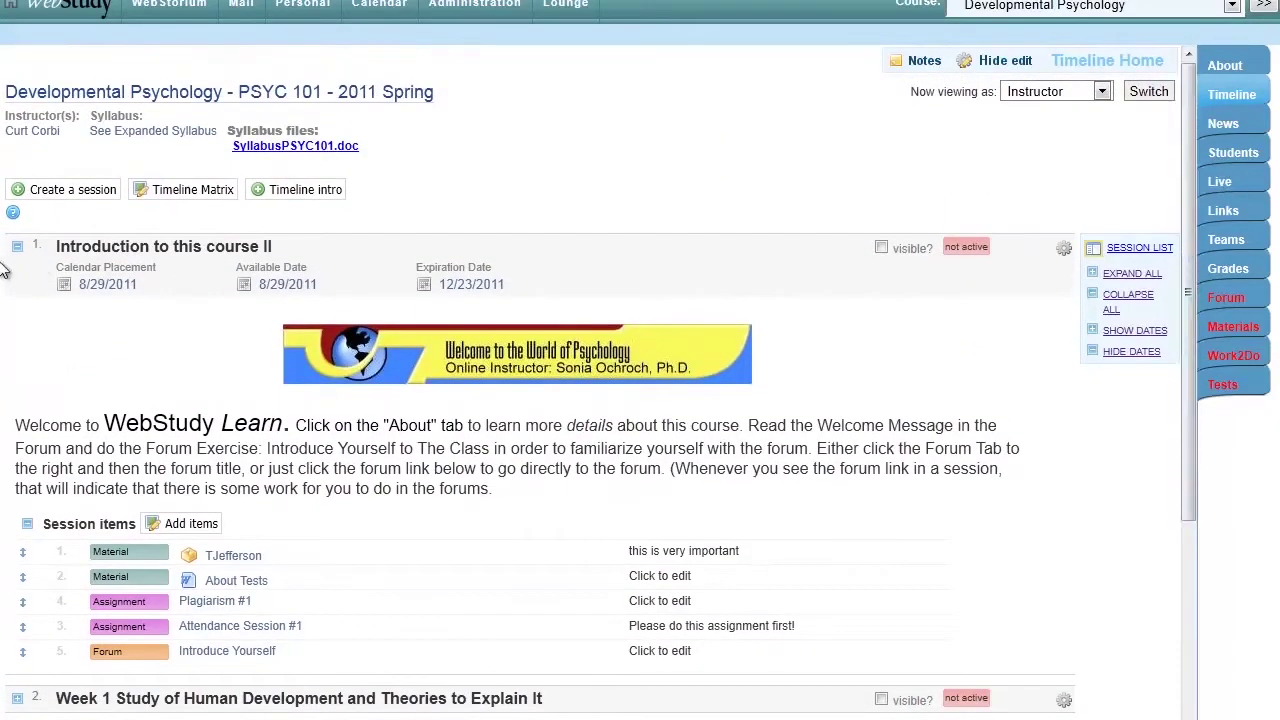
Move the Week 8 School Years session to position 6 in the timeline matrix, submit, and return to the timeline
left_click(196, 197)
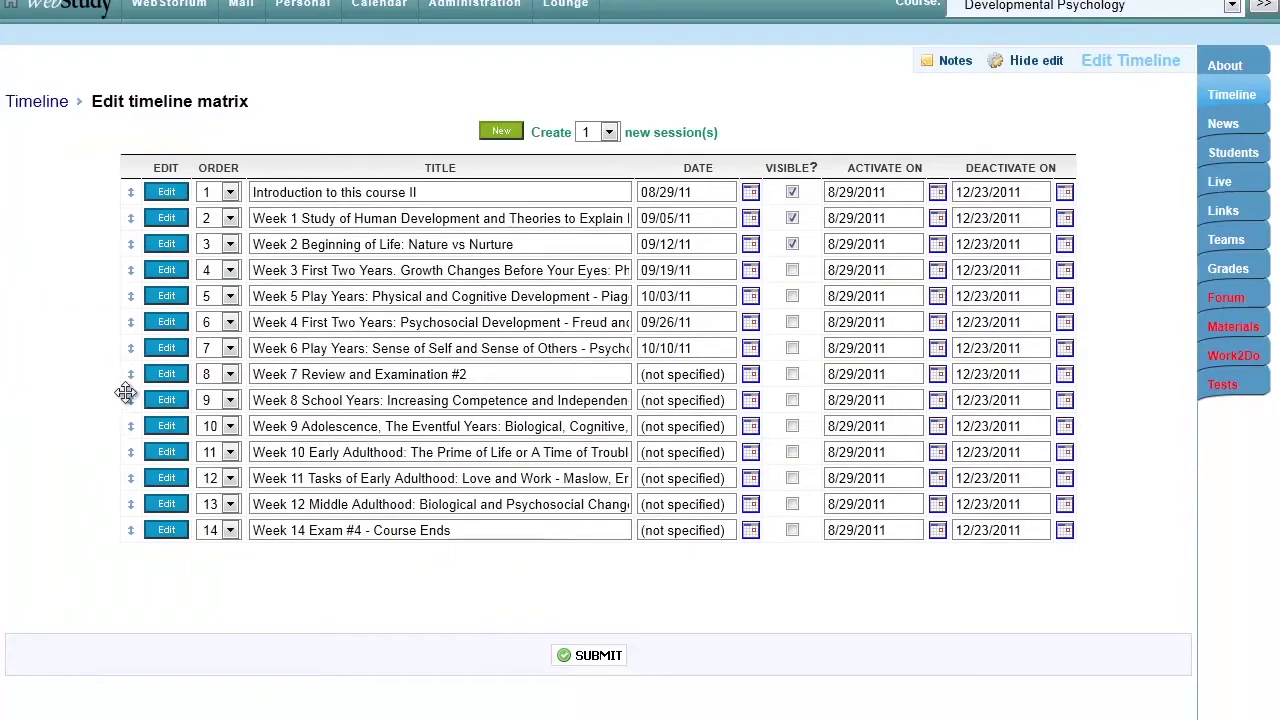
left_click_drag(130, 400, 114, 423)
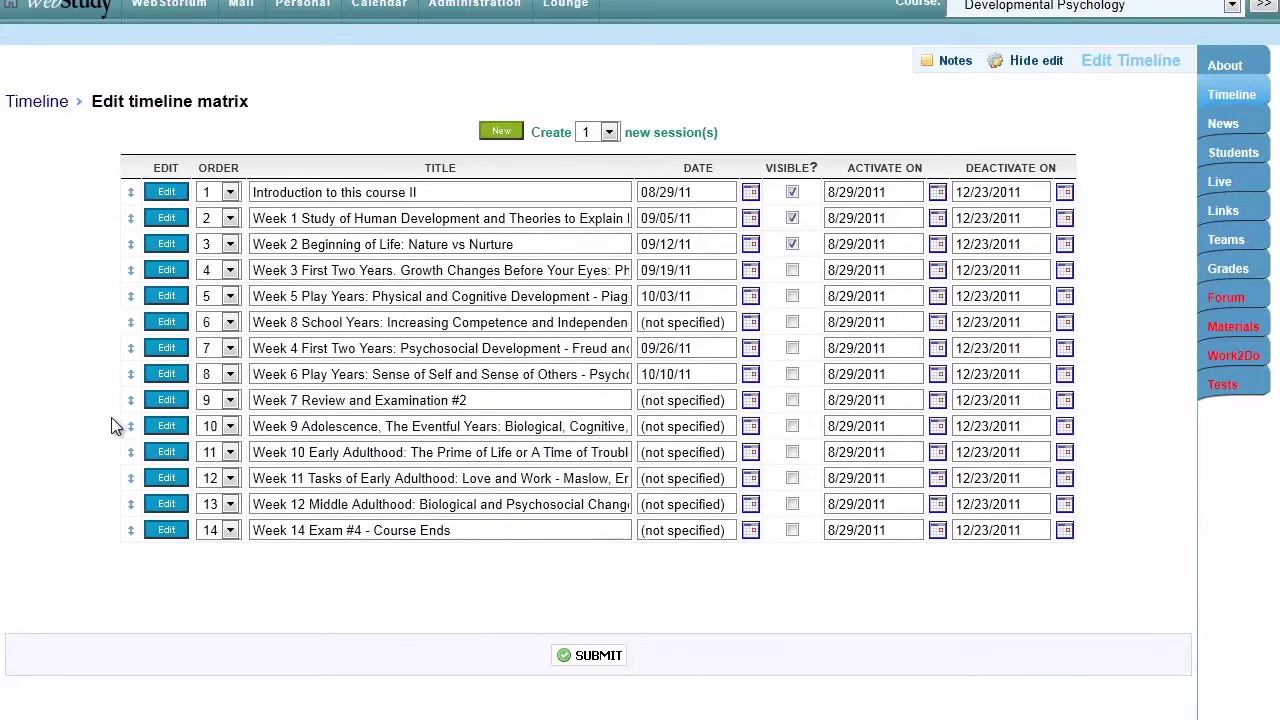
left_click(598, 657)
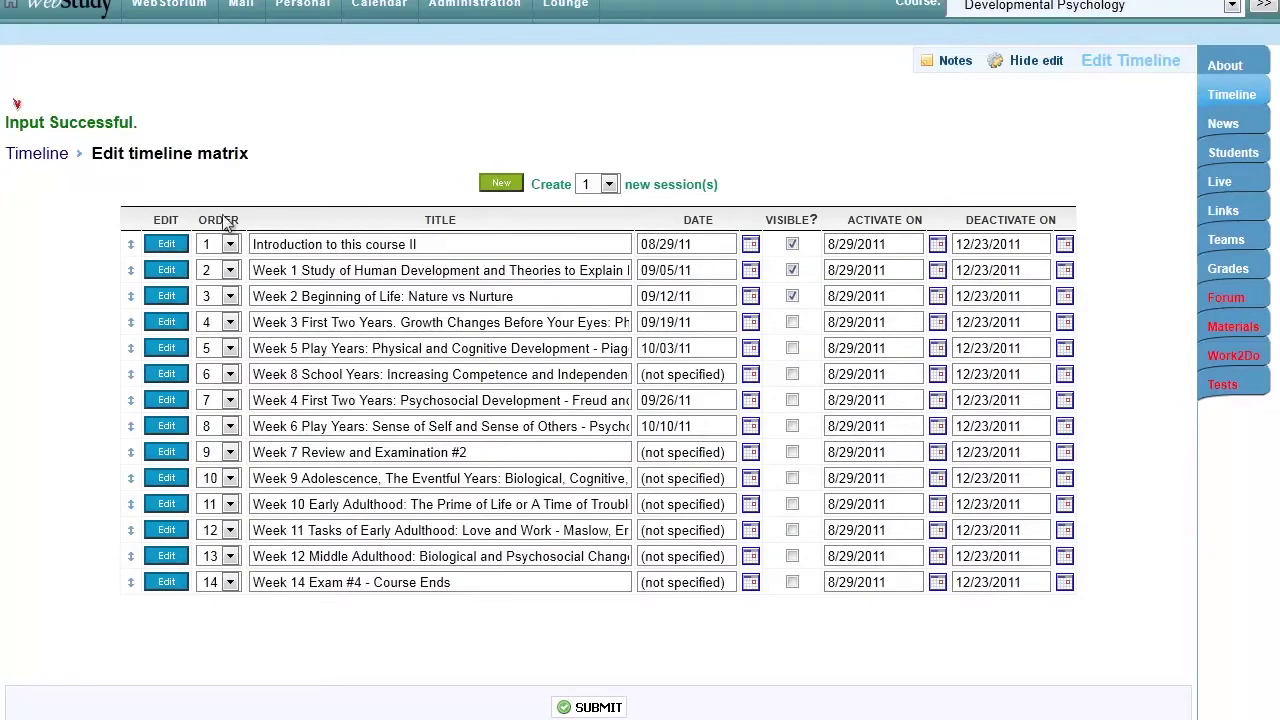
left_click(37, 155)
scroll(969, 394, "down", 1)
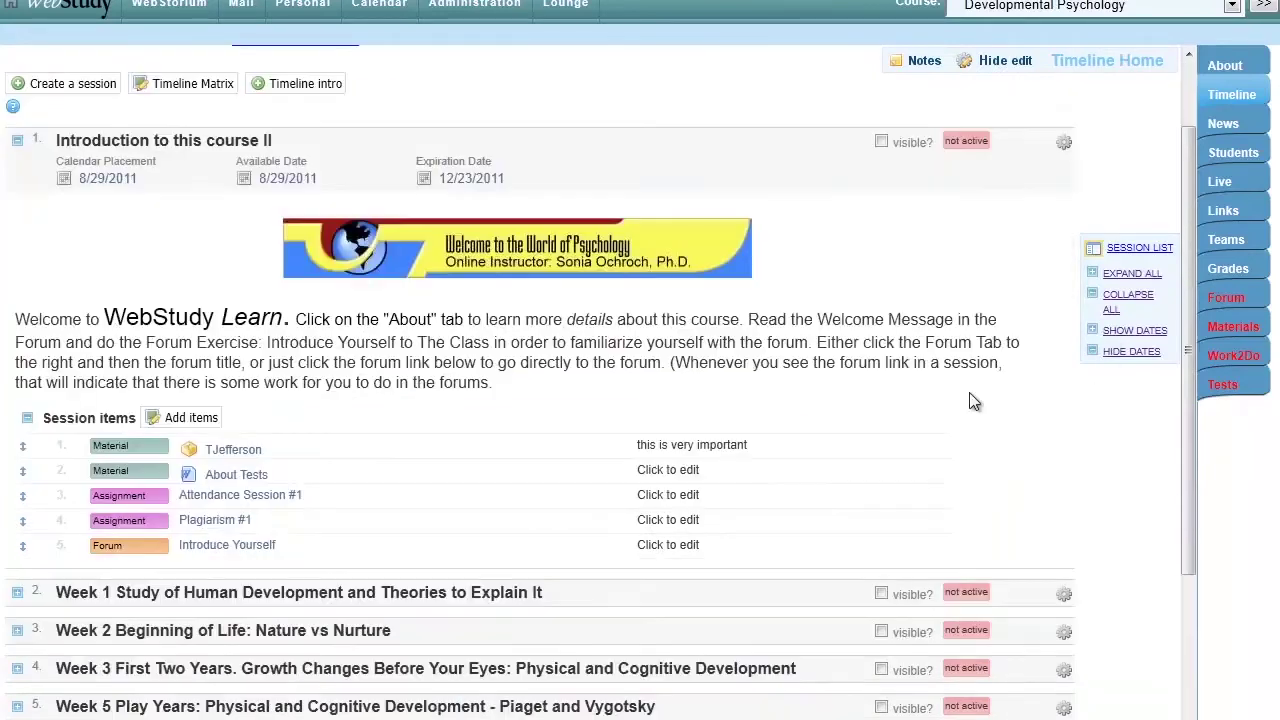
Open SpeedDater for the Zen and the Art of Instant Coffee Making course, enlarge its pane, and review the course and forum dates
left_click(262, 178)
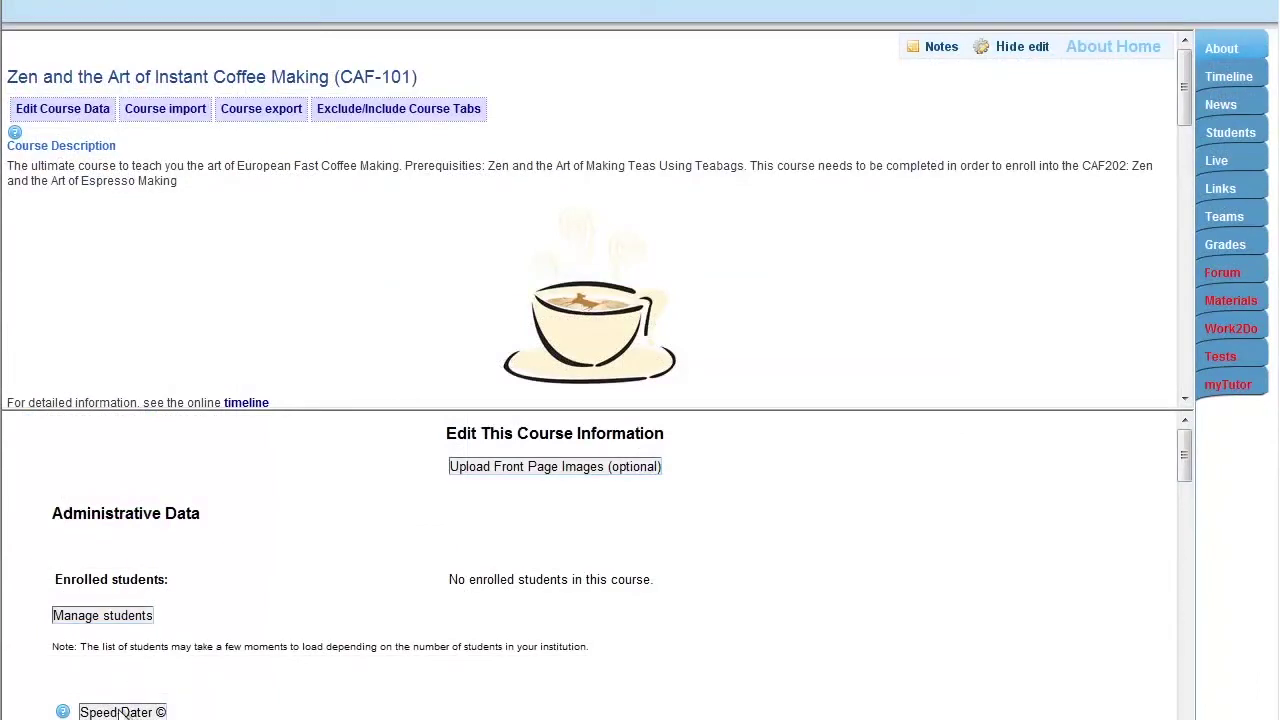
left_click(123, 712)
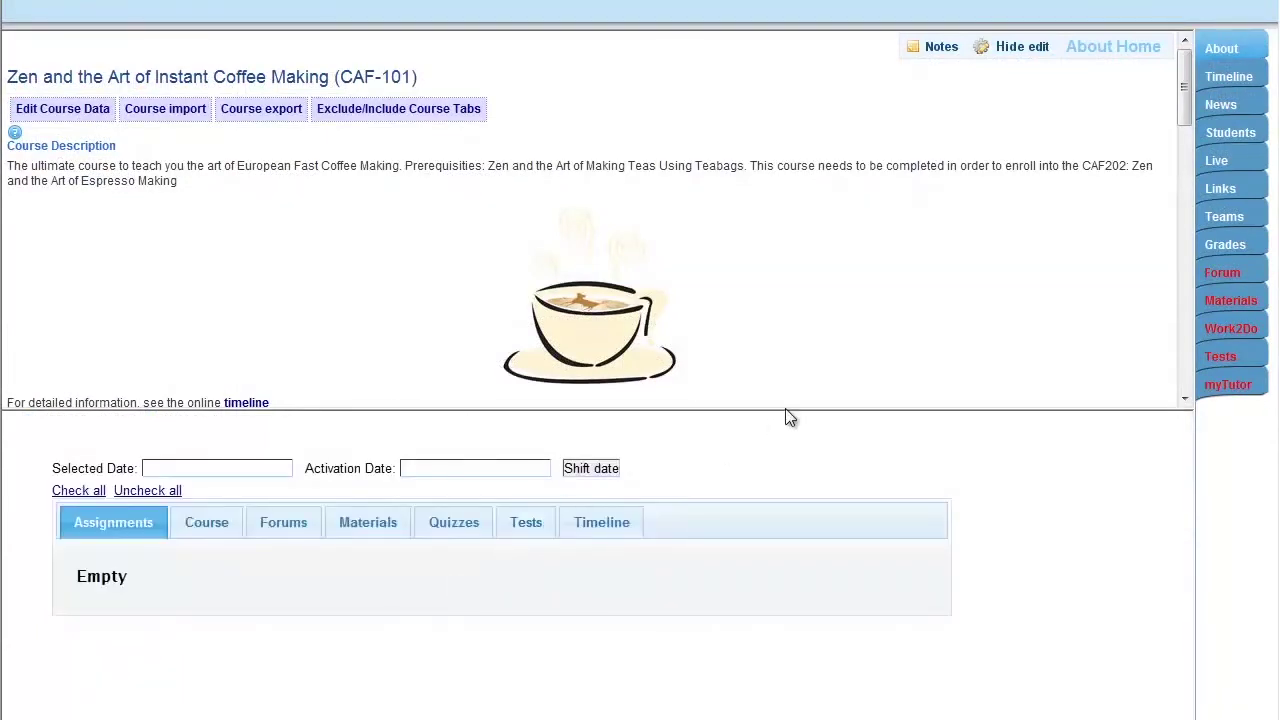
left_click_drag(785, 410, 790, 248)
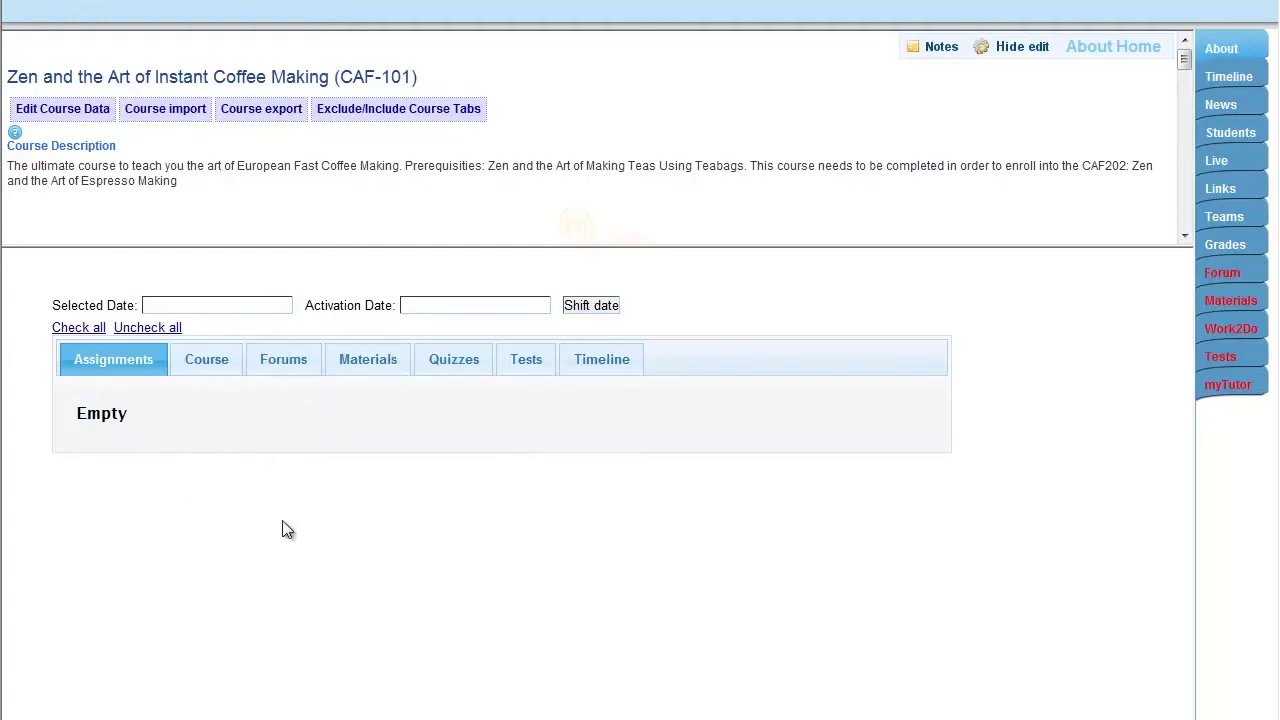
left_click(218, 370)
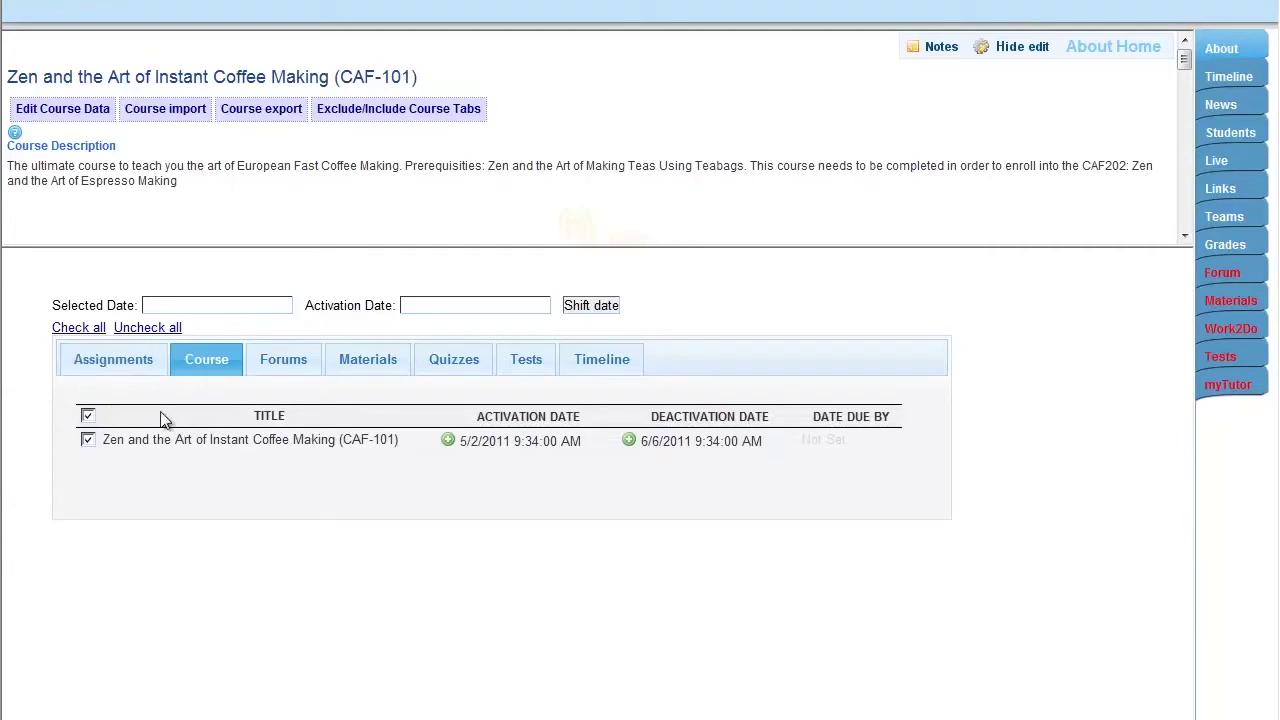
left_click(299, 364)
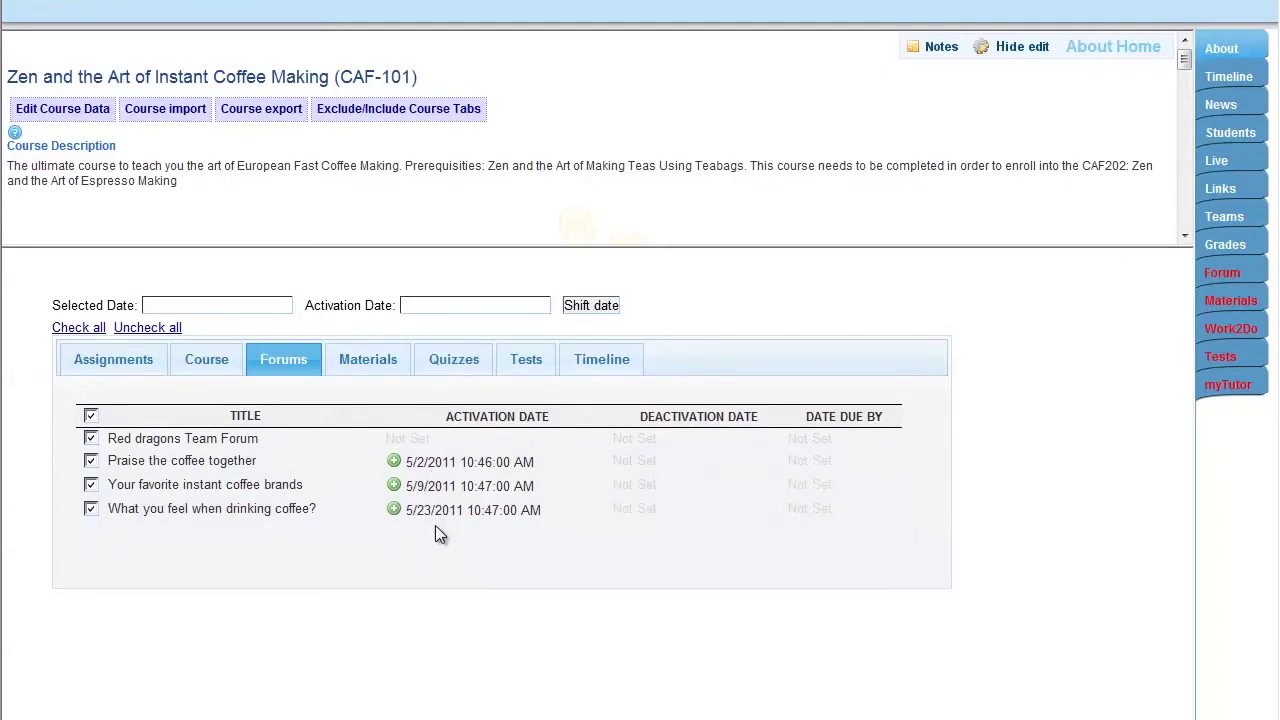
Use the Session #1 timeline activation date as the base date and choose September 5, 2011 as the new activation date
left_click(601, 359)
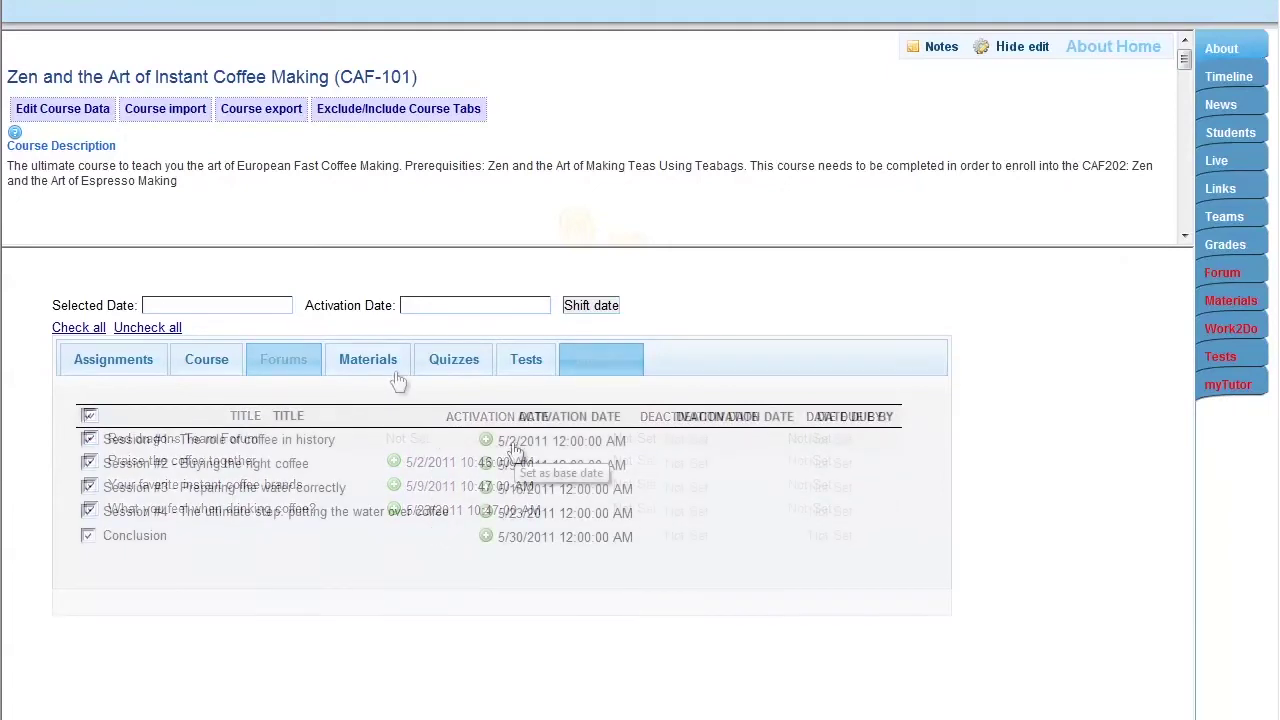
left_click(486, 440)
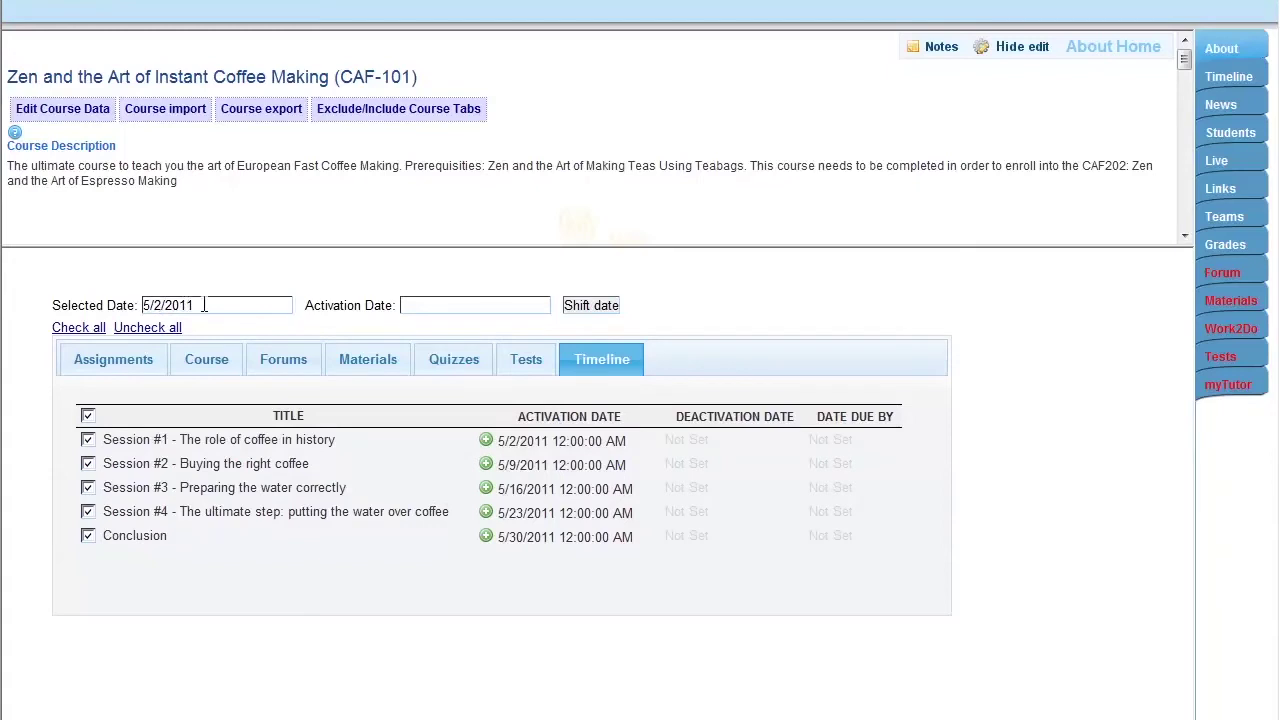
left_click(438, 305)
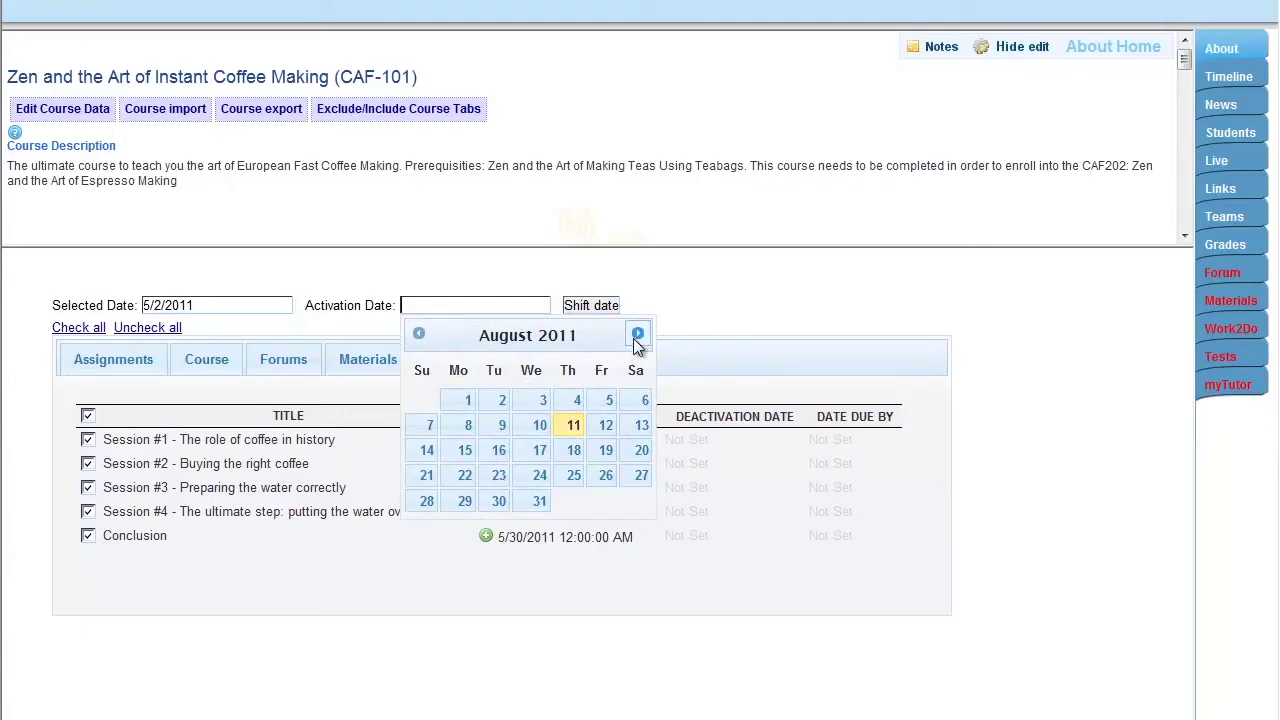
left_click(638, 340)
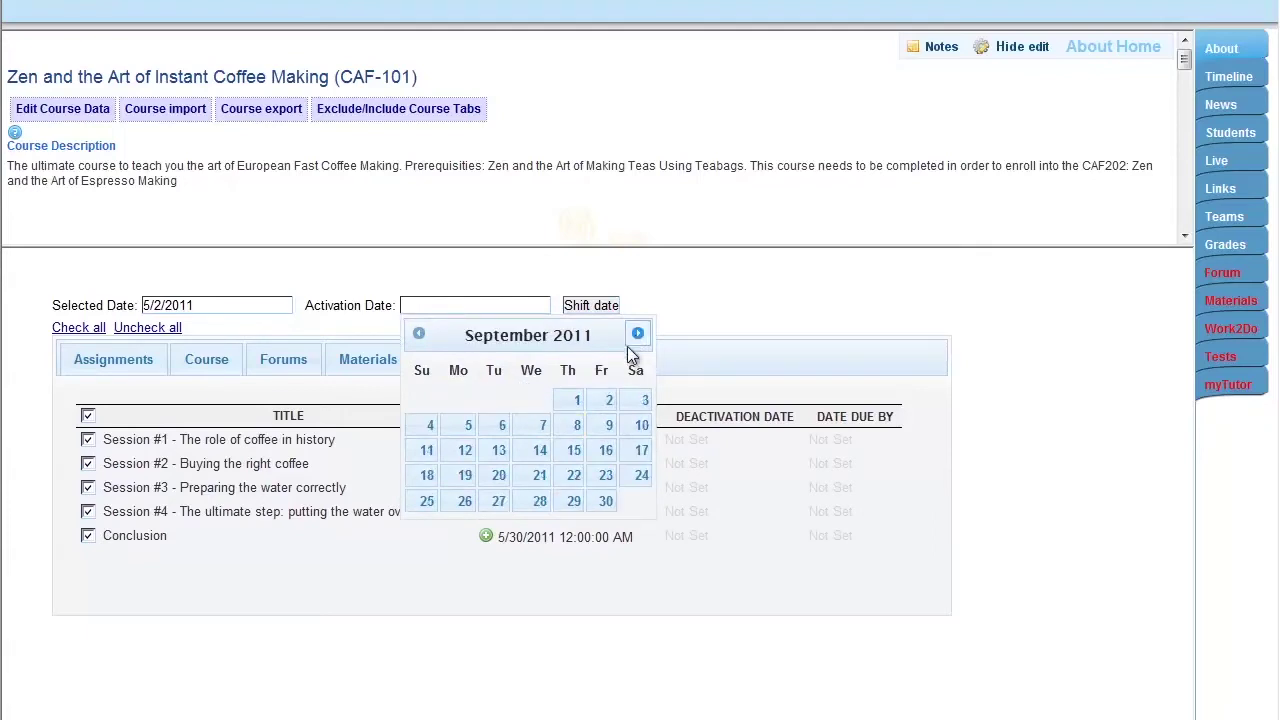
left_click_drag(632, 352, 576, 348)
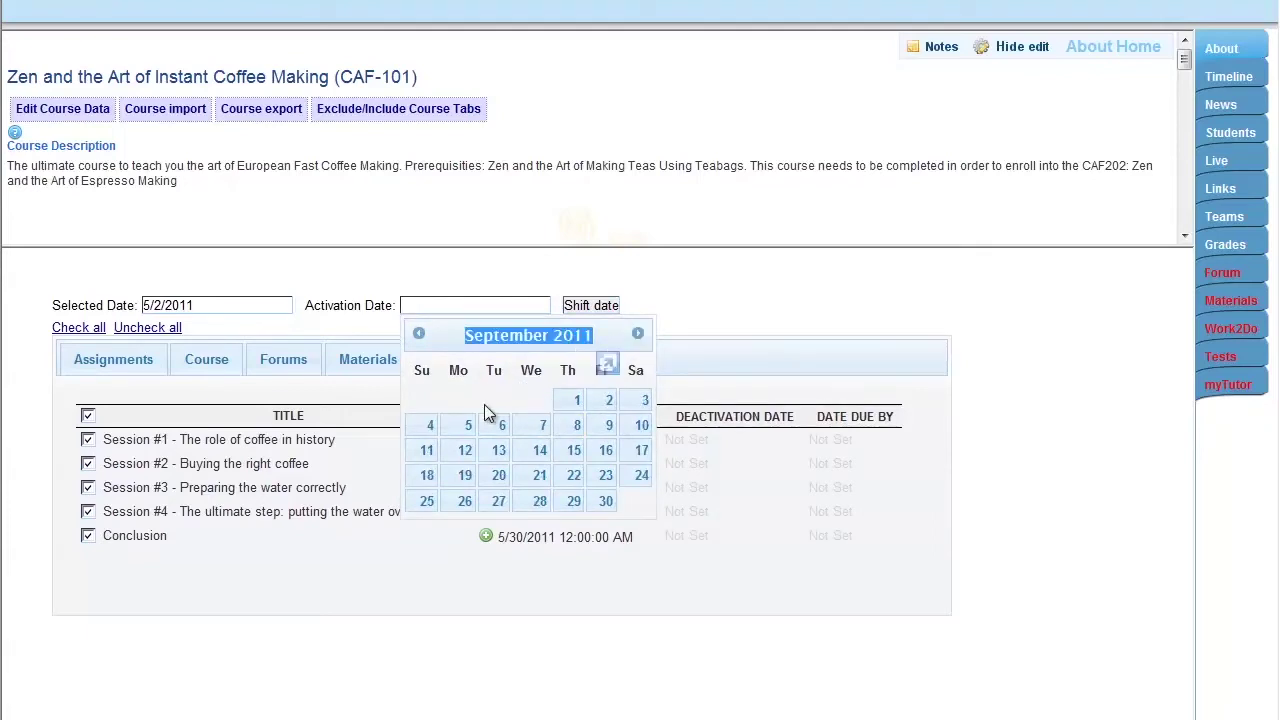
left_click(466, 427)
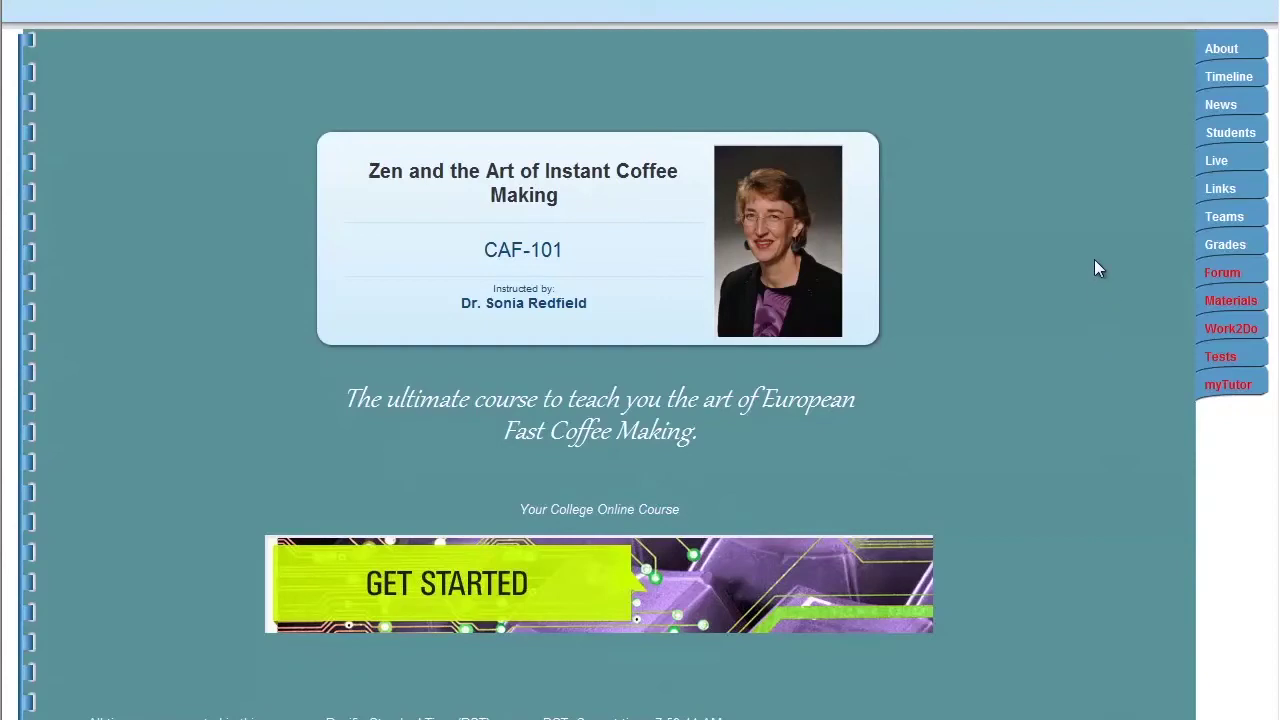
Open the Work2Do assignment "My Position on Coffee as a Global Energy Source" for editing and go to its rubric settings
left_click(1230, 332)
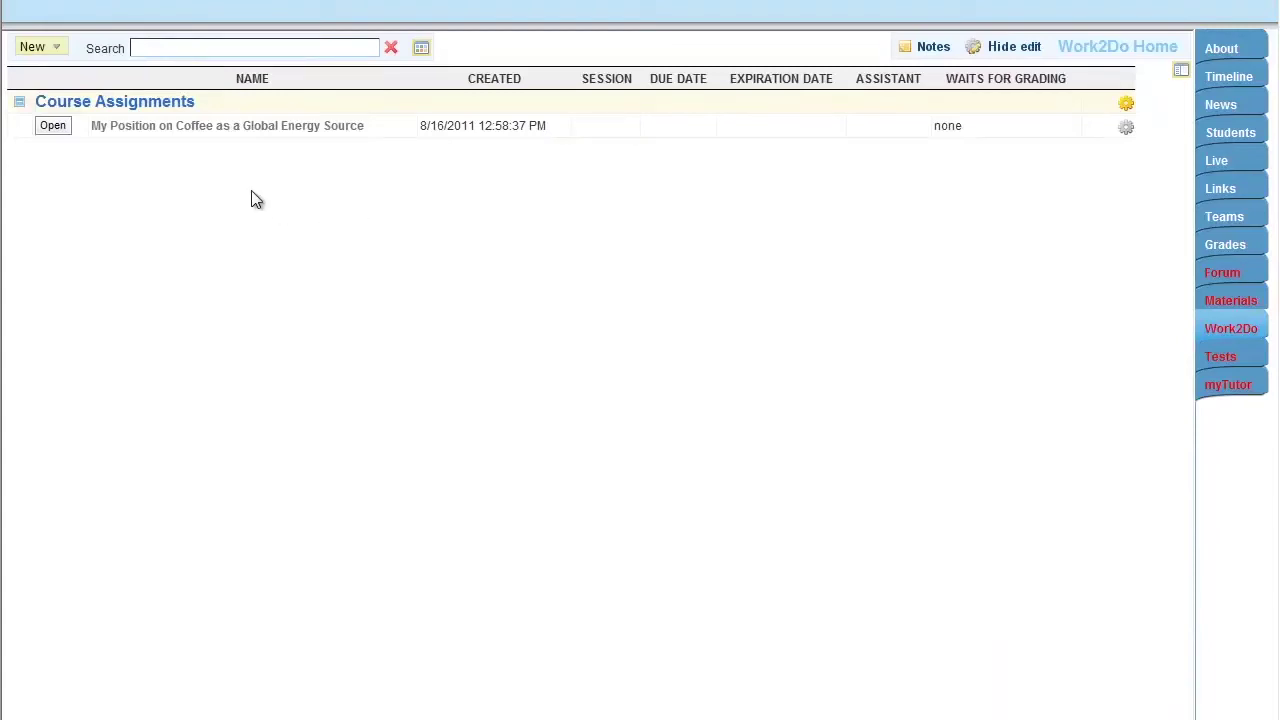
left_click(1125, 129)
left_click(1088, 134)
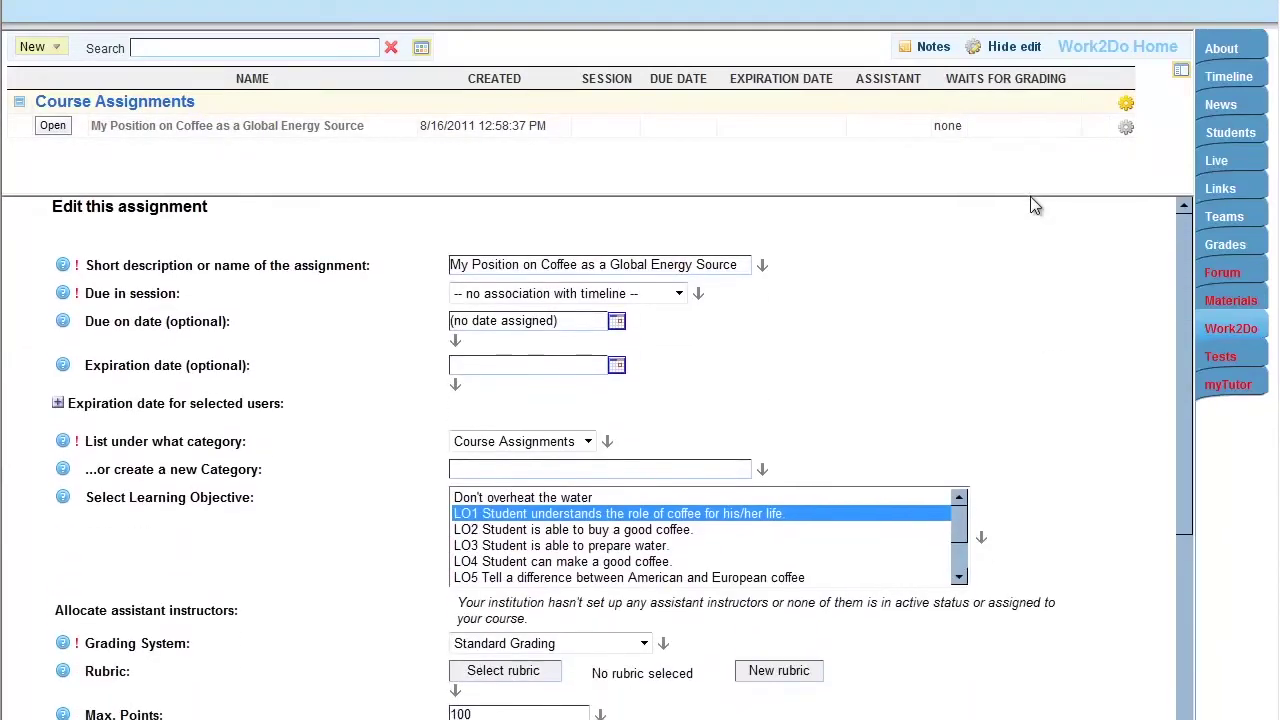
left_click_drag(1183, 345, 1188, 400)
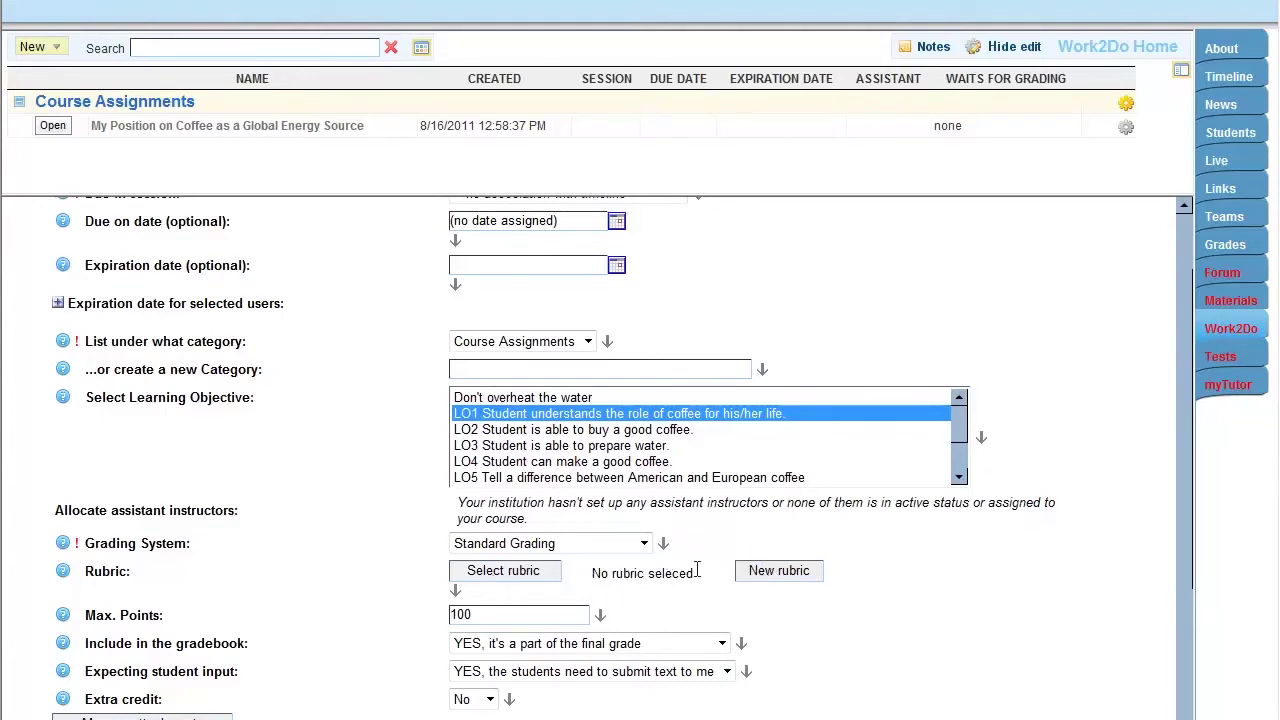
Check the Course, Shared and Institution rubrics available for the assignment, and close the rubric selection
left_click(503, 571)
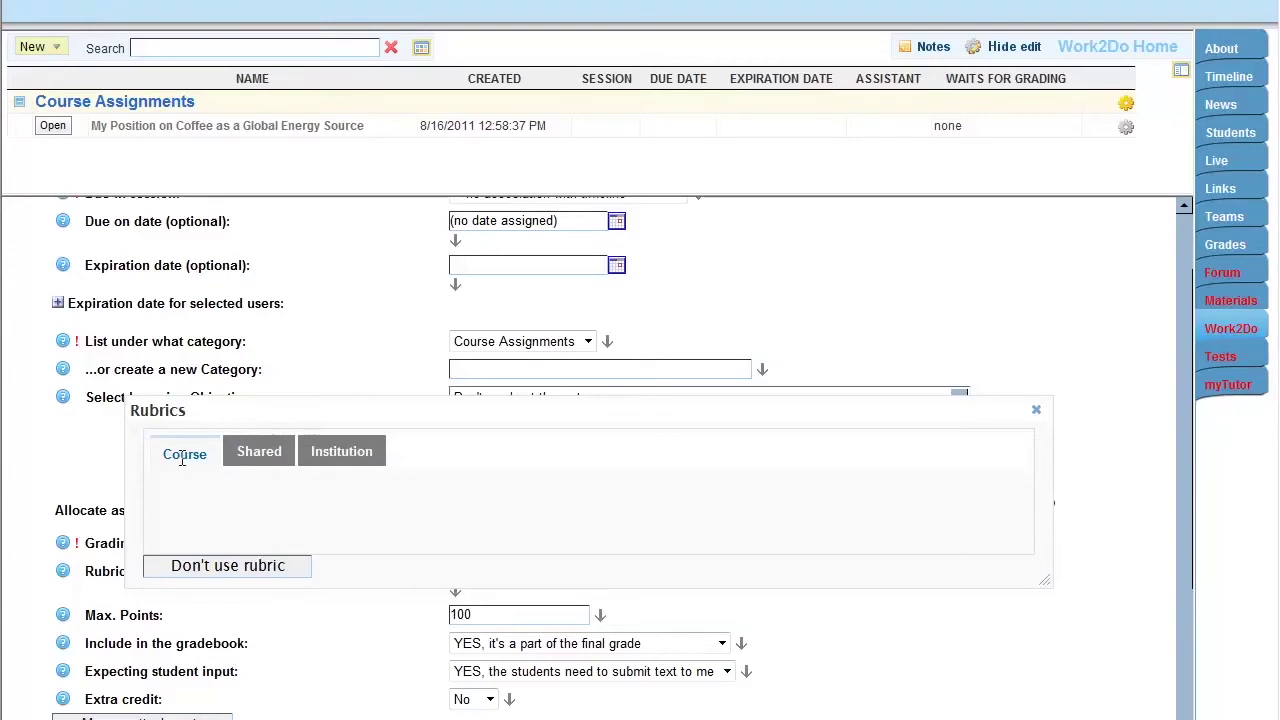
left_click(259, 453)
left_click(346, 458)
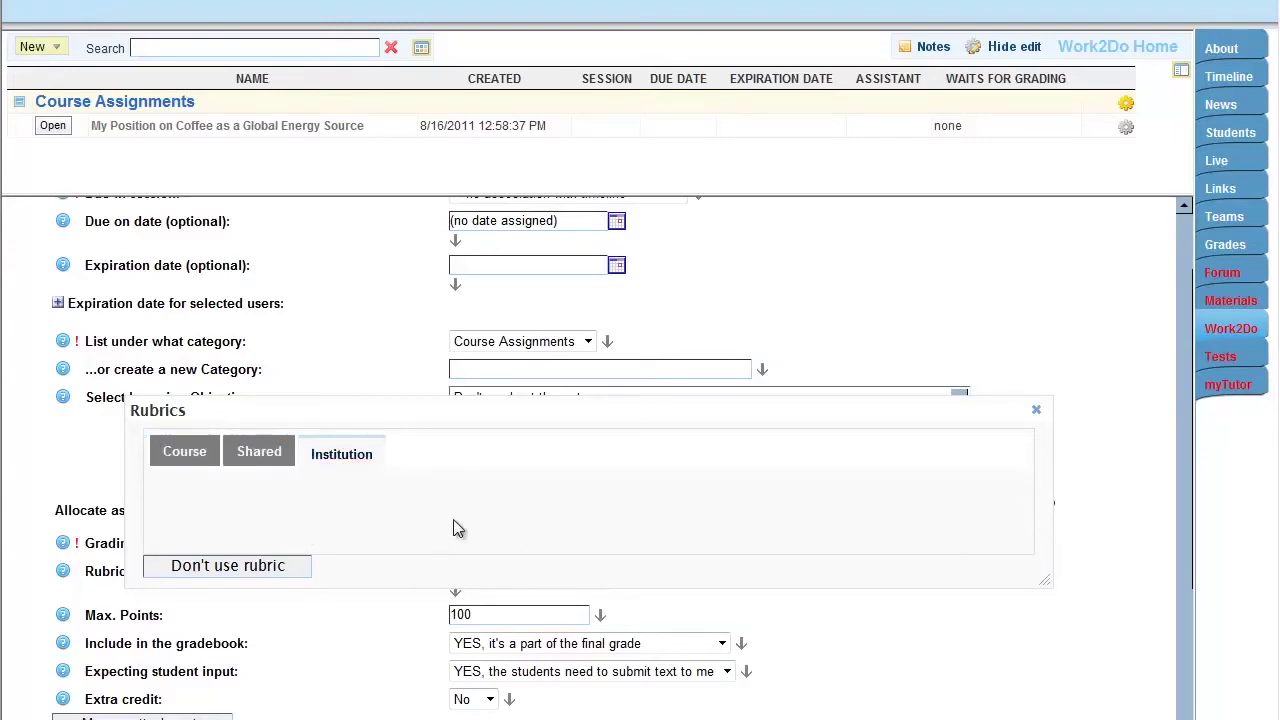
left_click(1037, 413)
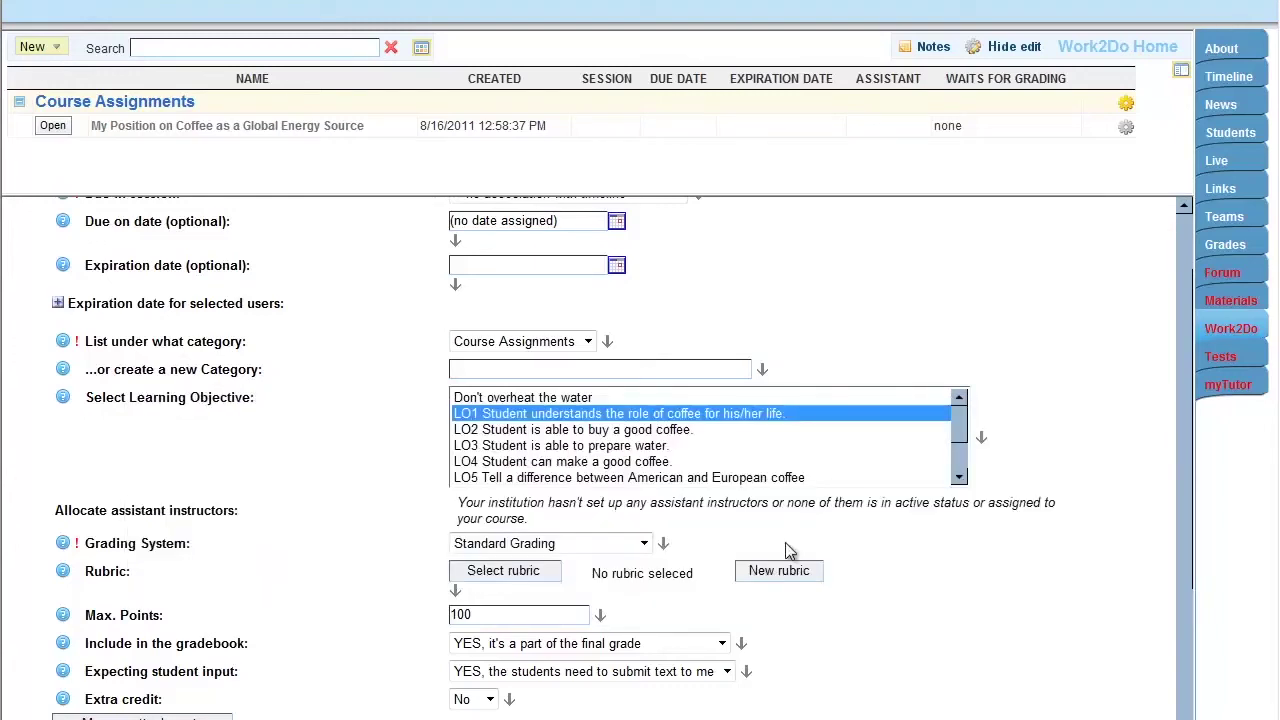
Start a new rubric titled "My Rubric" for the assignment, with its scope set to Course
left_click(789, 575)
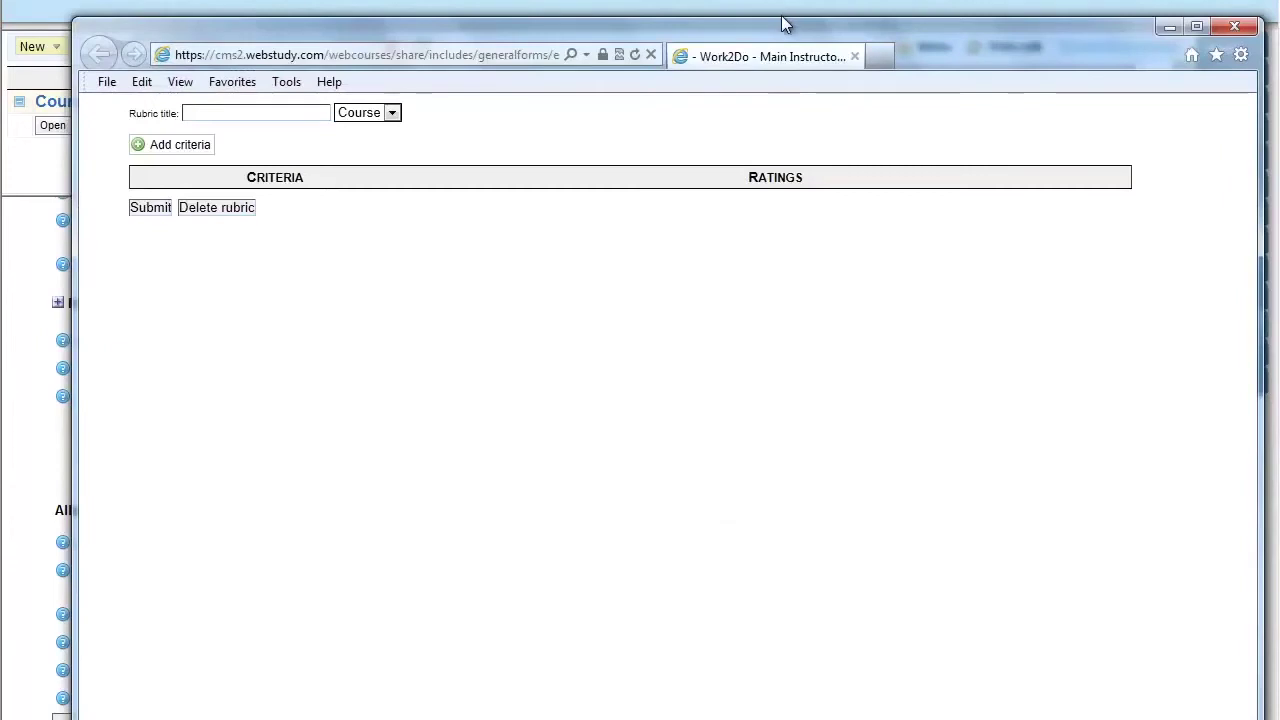
left_click_drag(774, 31, 737, 11)
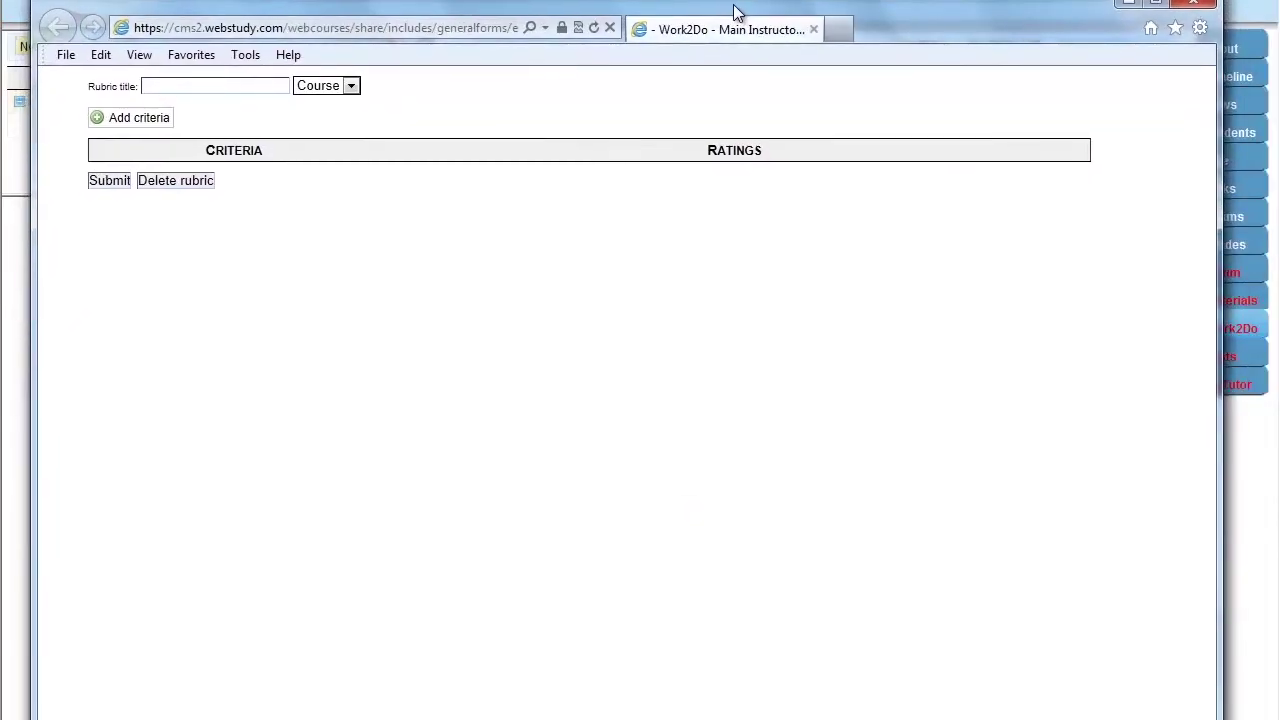
left_click(235, 84)
type("My Rubric")
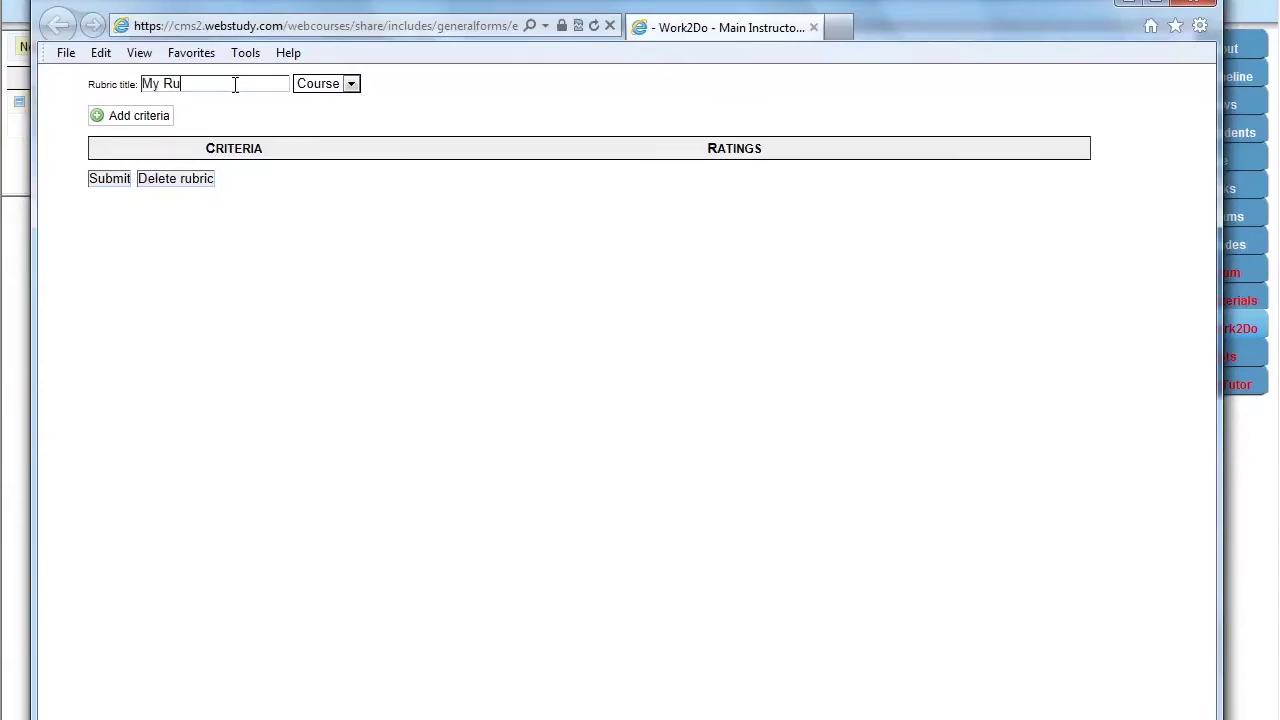
left_click(351, 86)
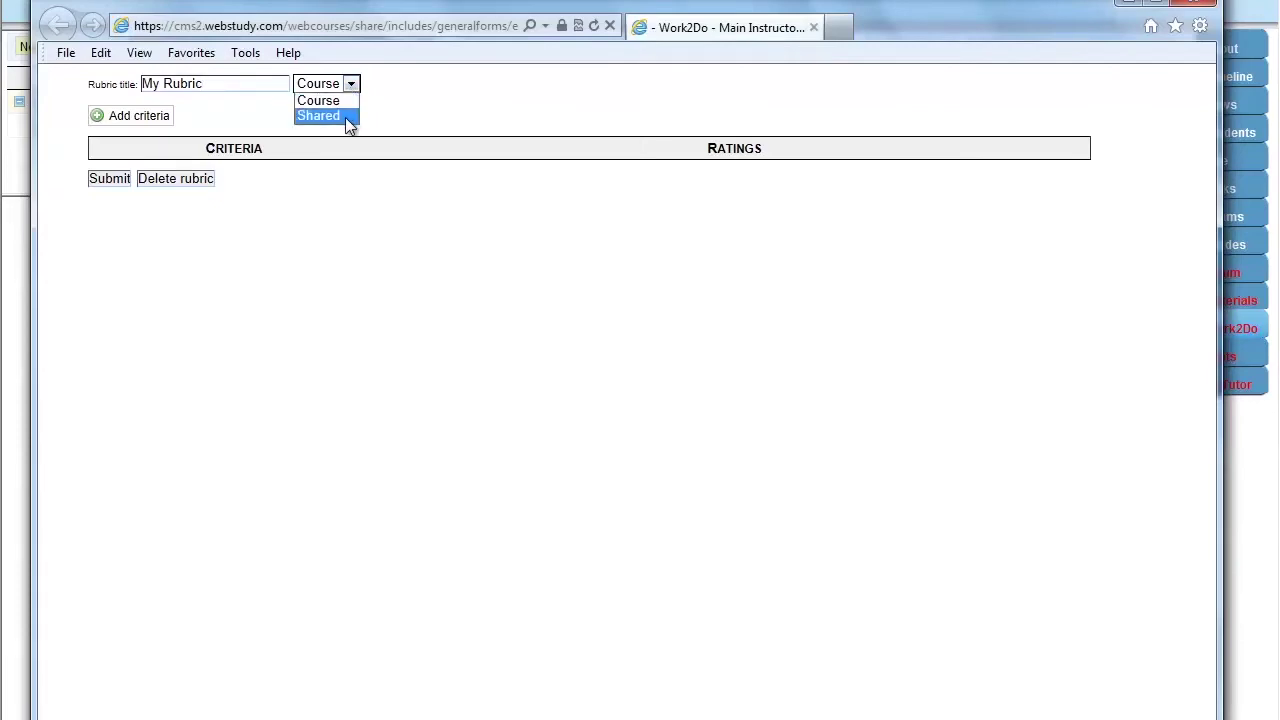
left_click(349, 102)
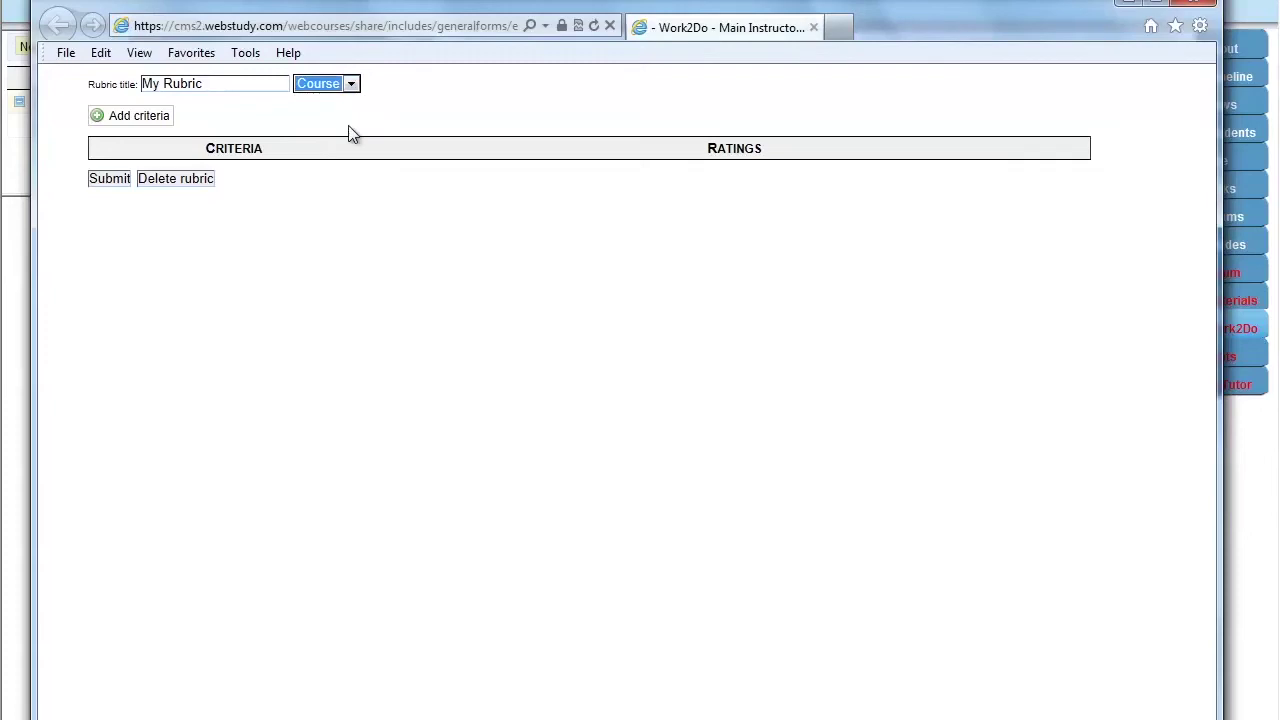
Add a rubric criterion named "Overall Understanding of the Material"
left_click(121, 122)
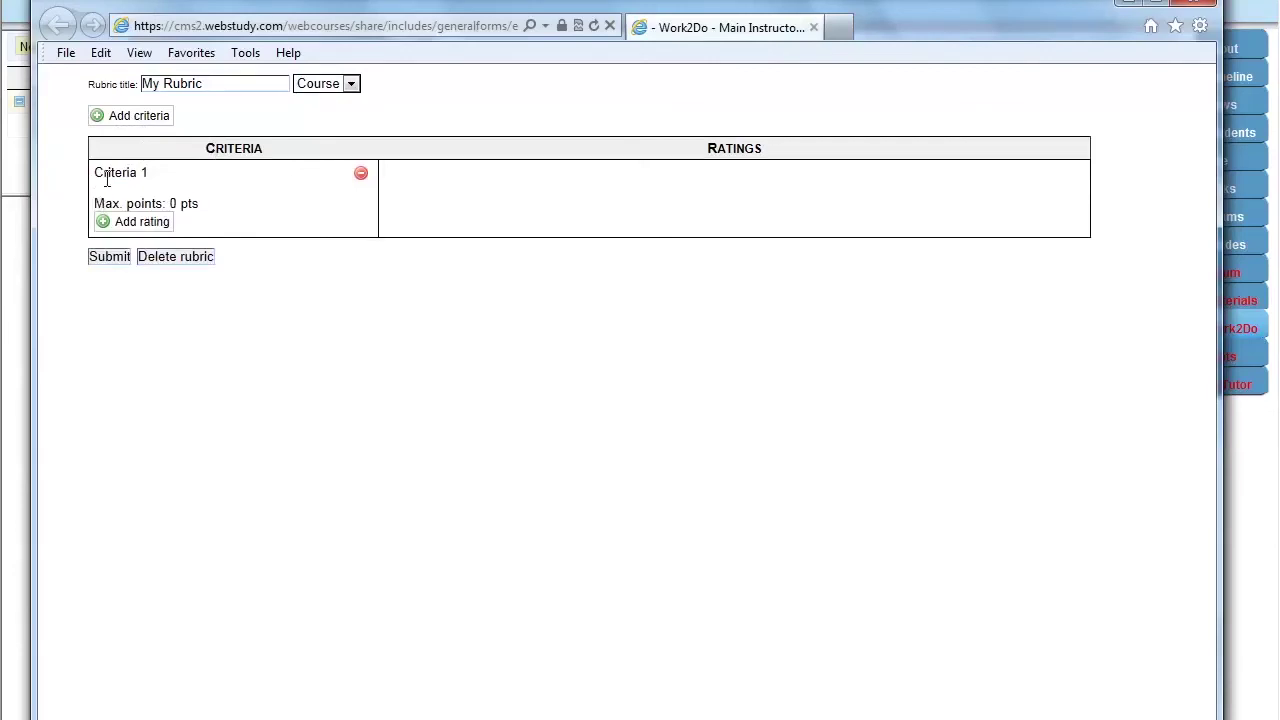
left_click(143, 172)
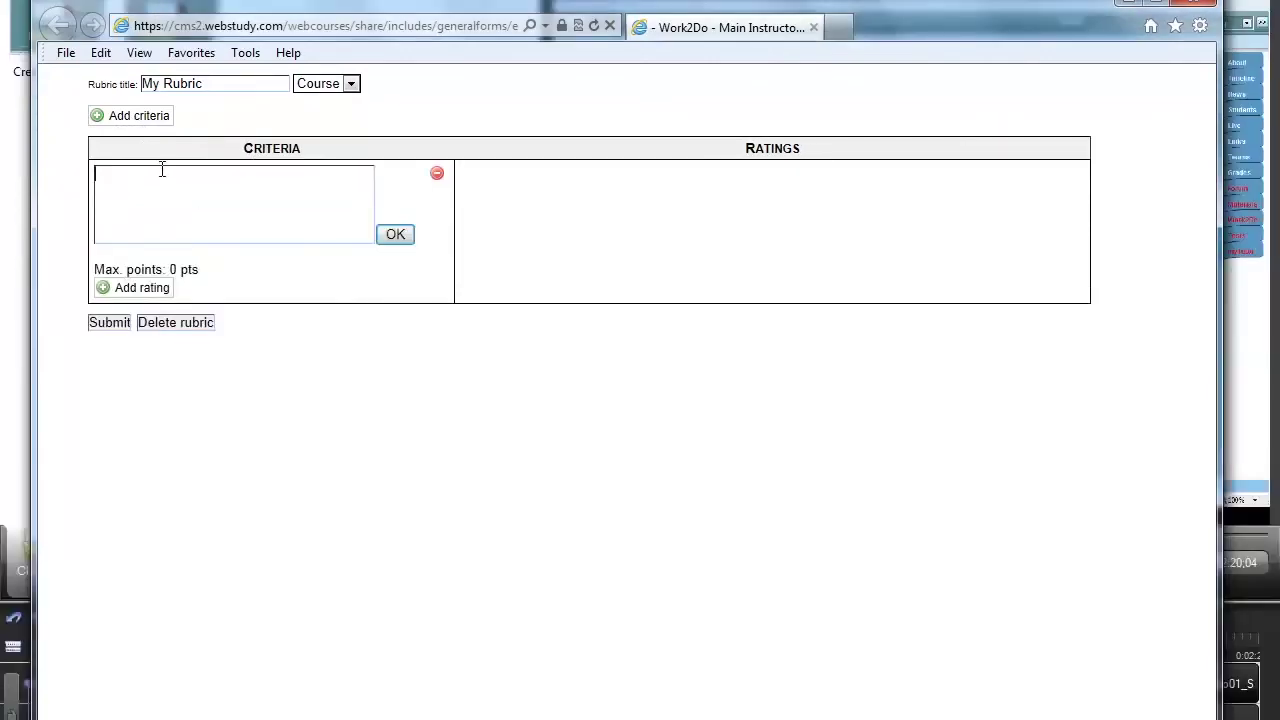
type("Overall Understanding of the Material")
left_click(395, 234)
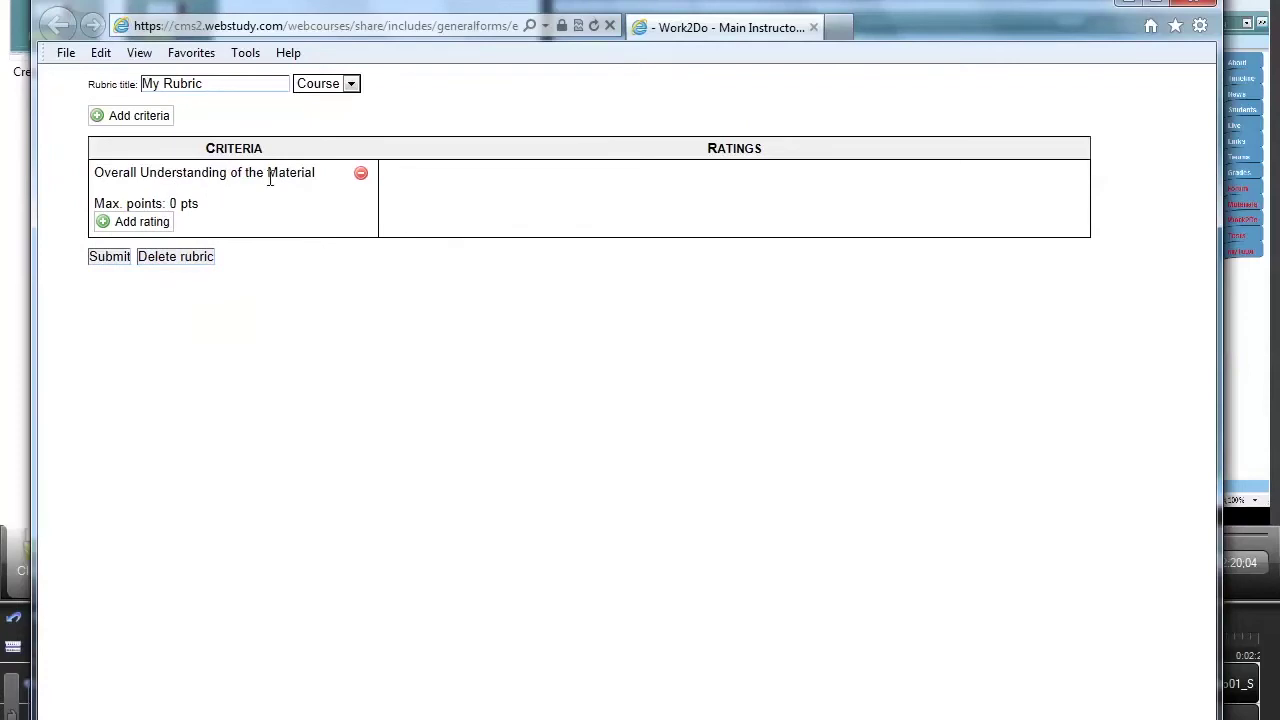
Add a "Poor" rating worth 10 points to the Overall Understanding of the Material criterion
left_click(153, 230)
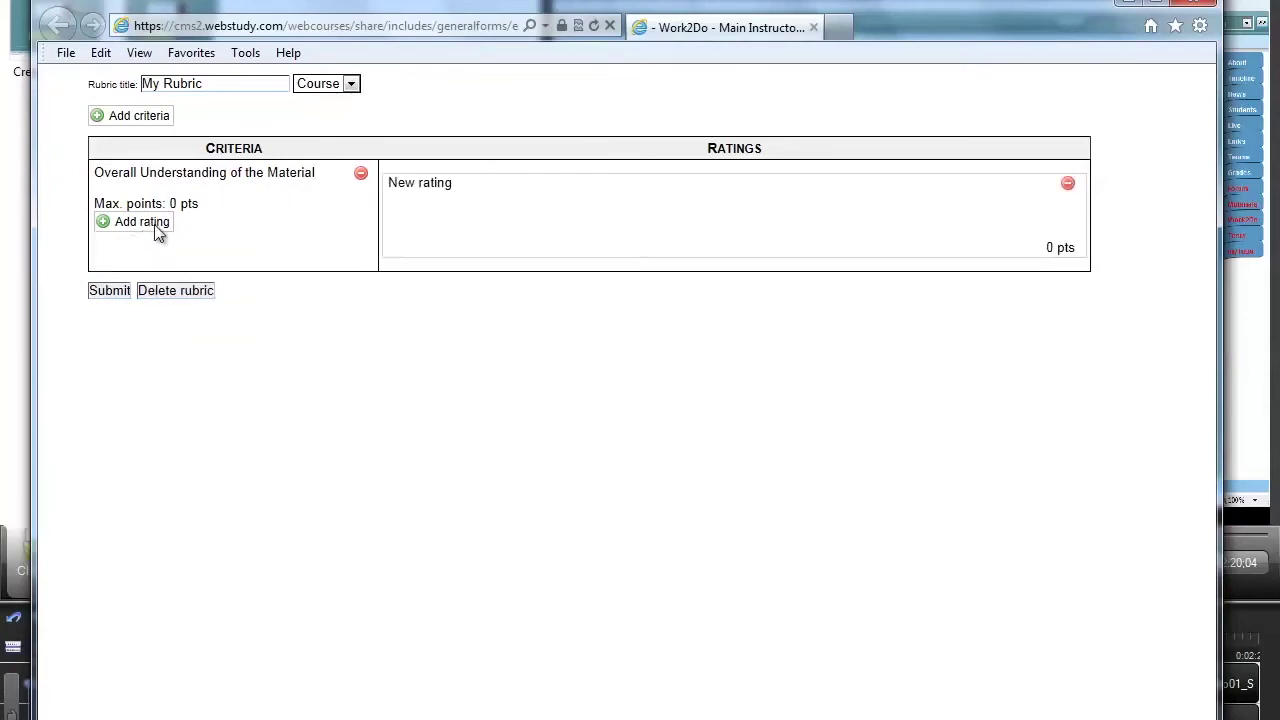
left_click(429, 186)
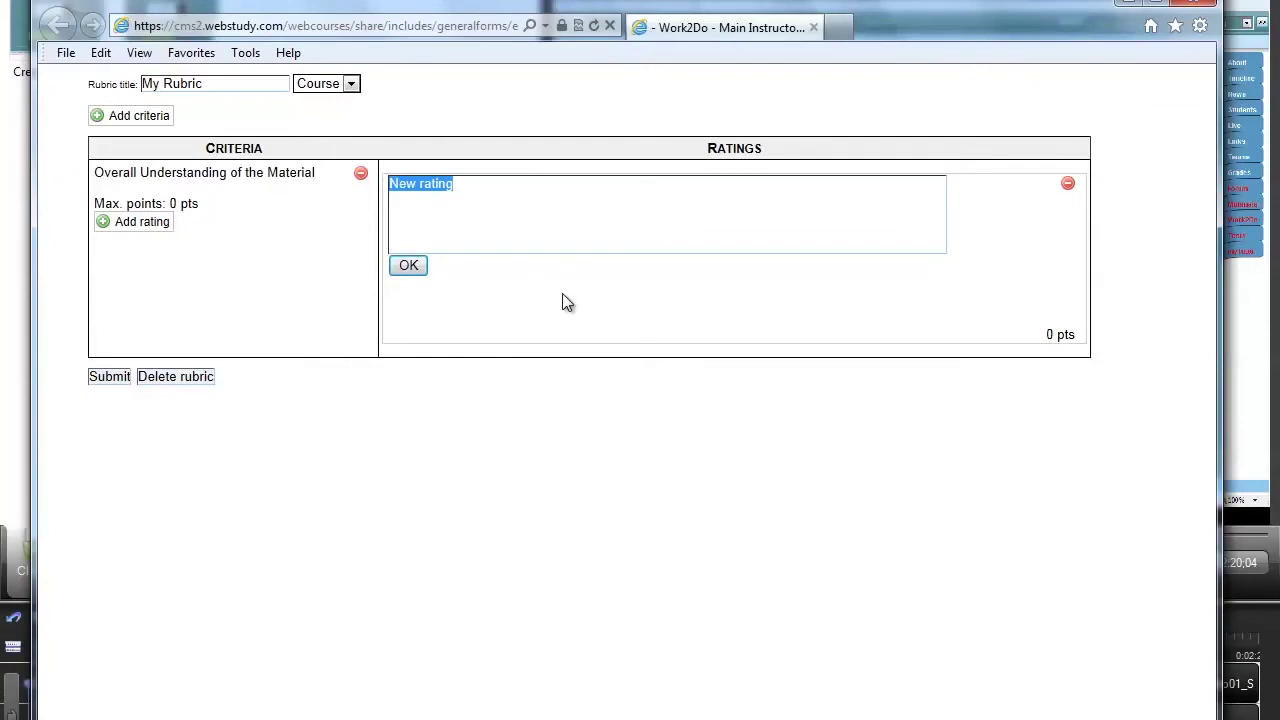
type("Poor")
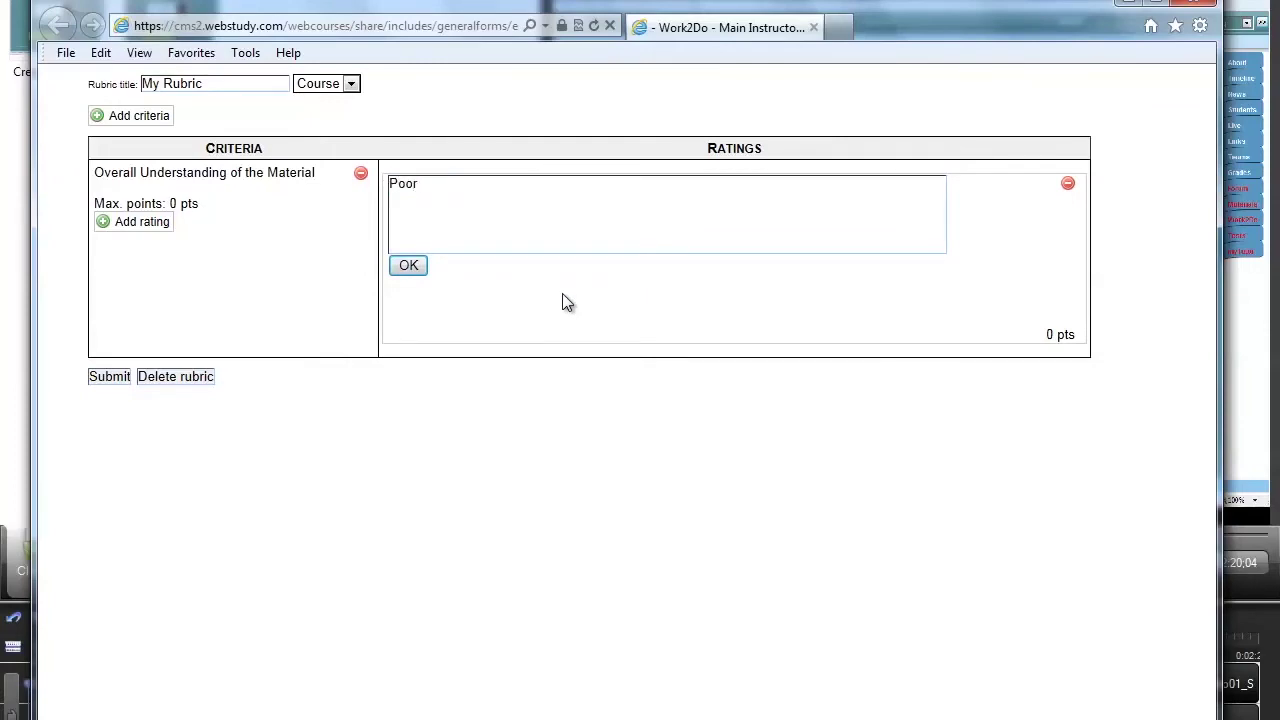
left_click(409, 268)
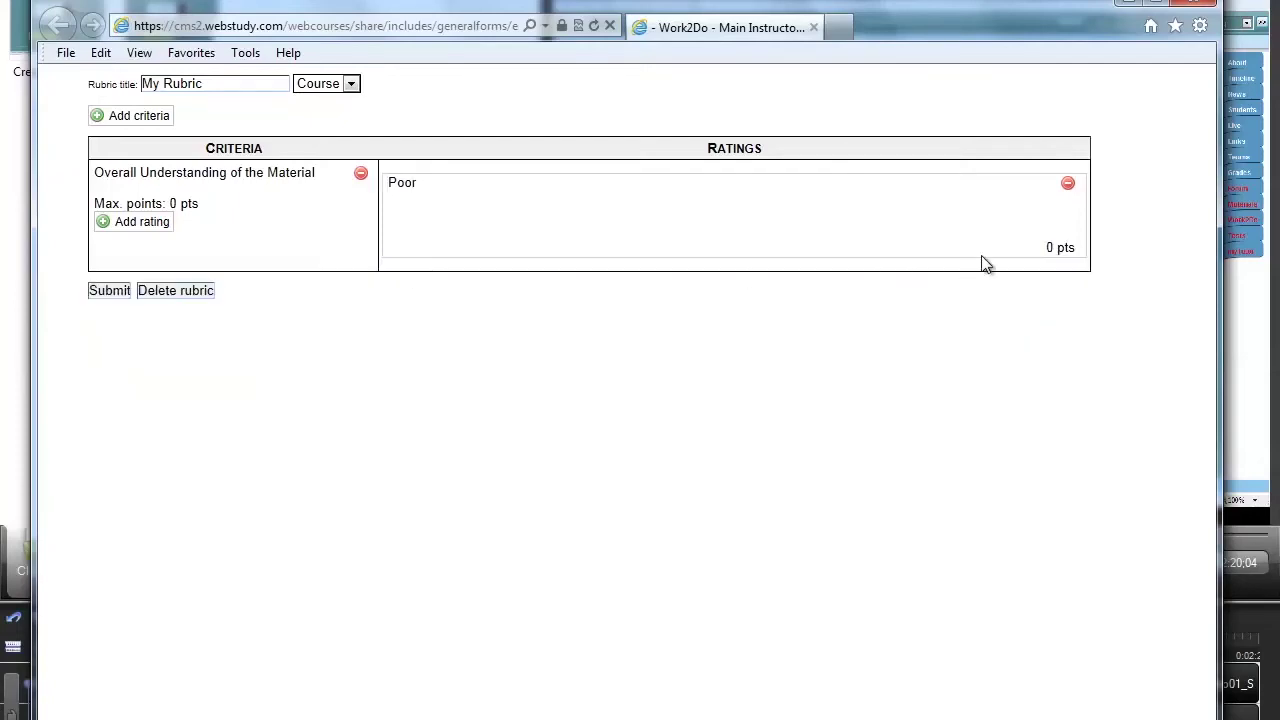
left_click(1050, 249)
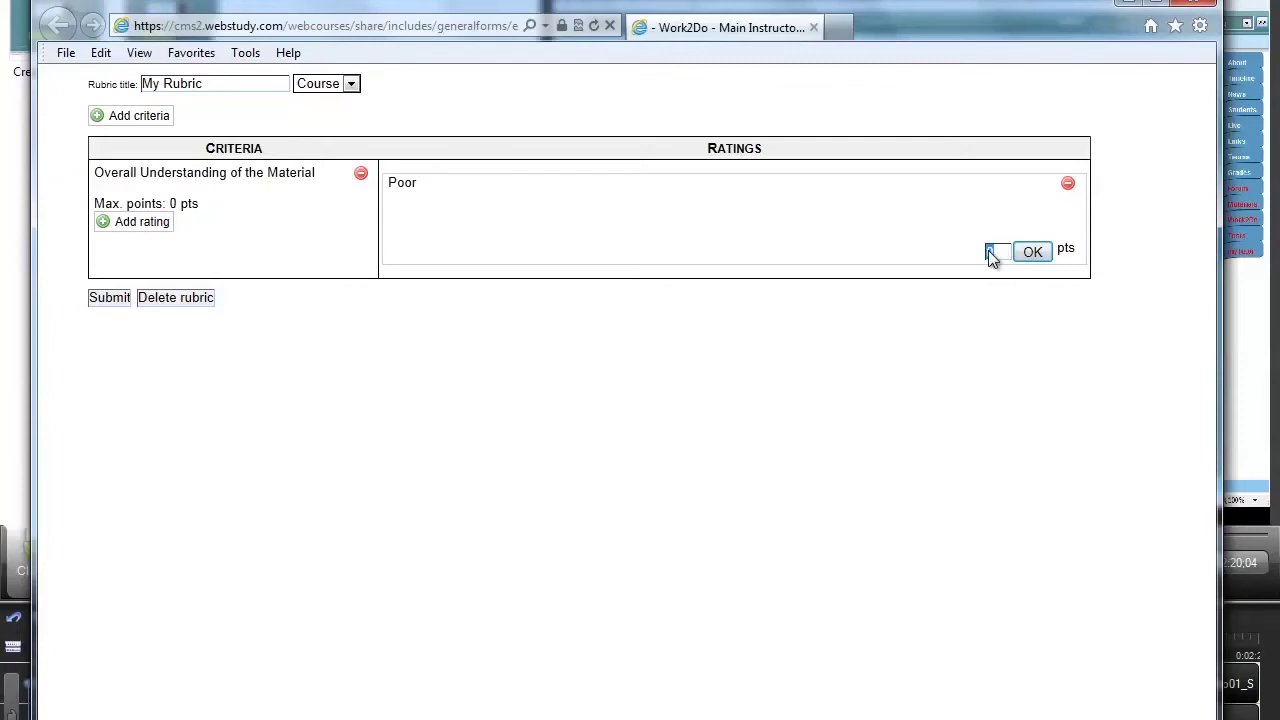
type("10")
left_click(1033, 252)
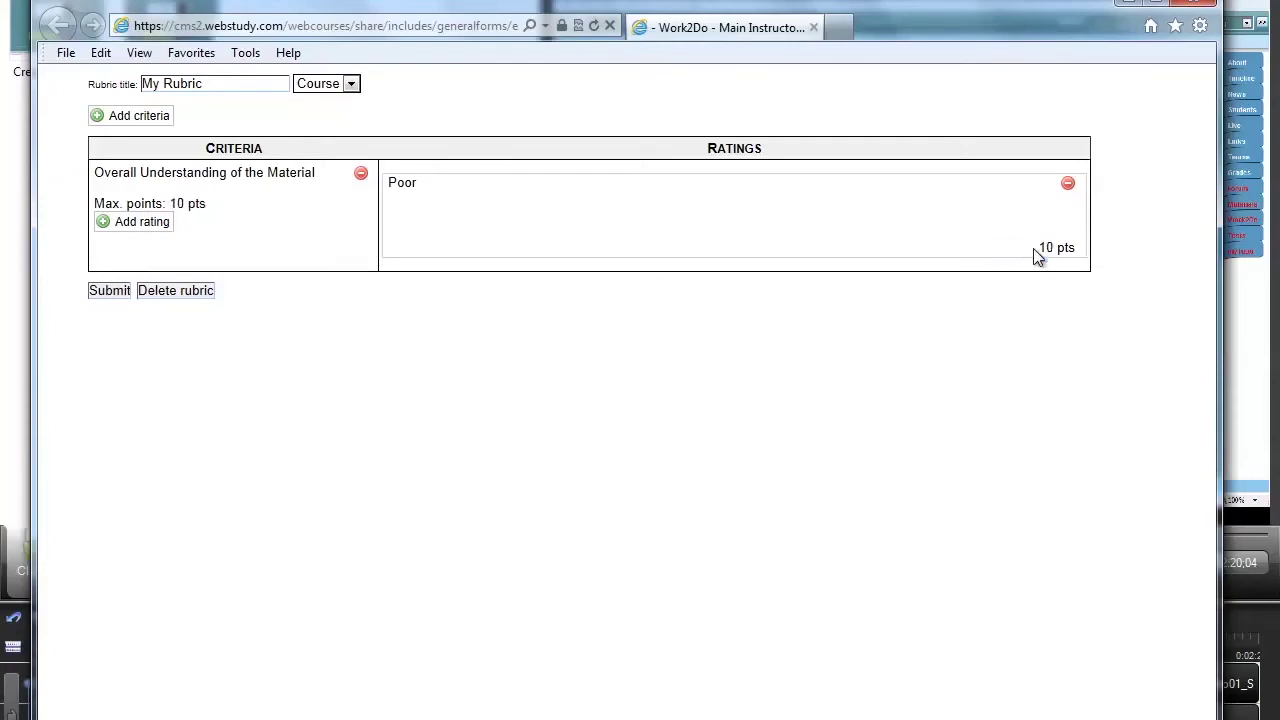
Add a "Satisfactory" rating worth 15 points and an "Excellent" rating worth 25 points to the same criterion
left_click(144, 229)
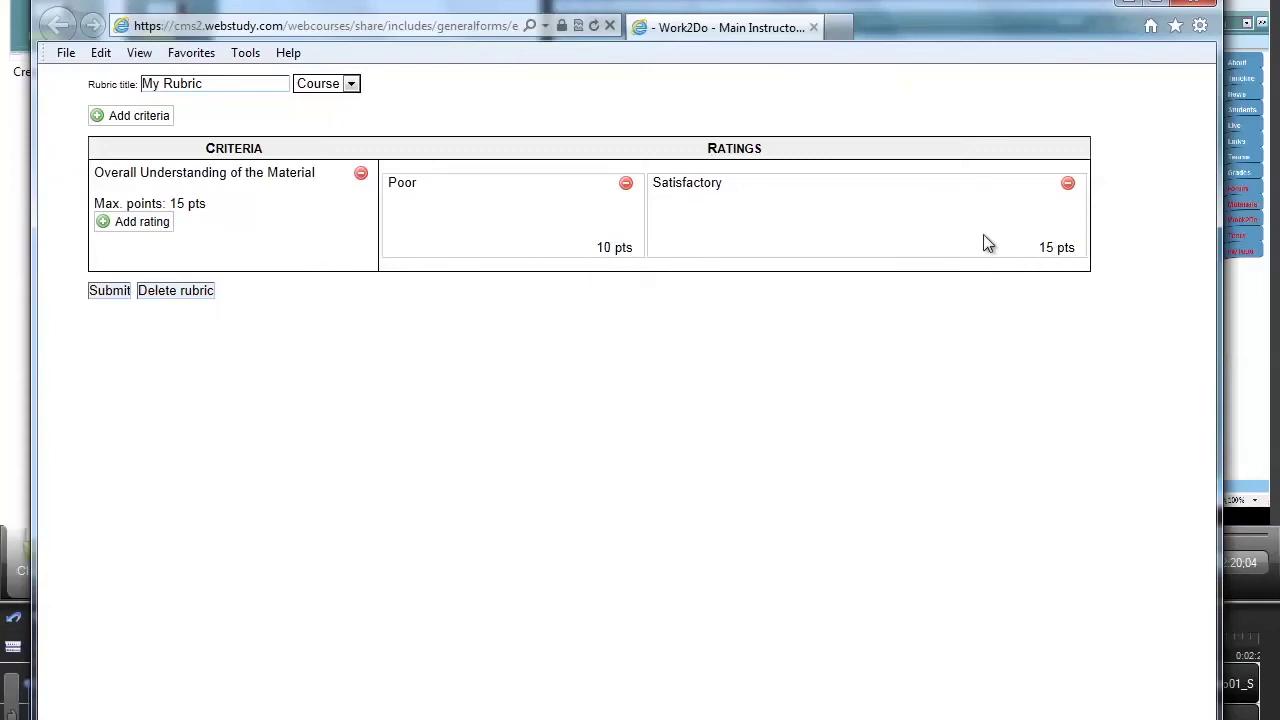
left_click(142, 221)
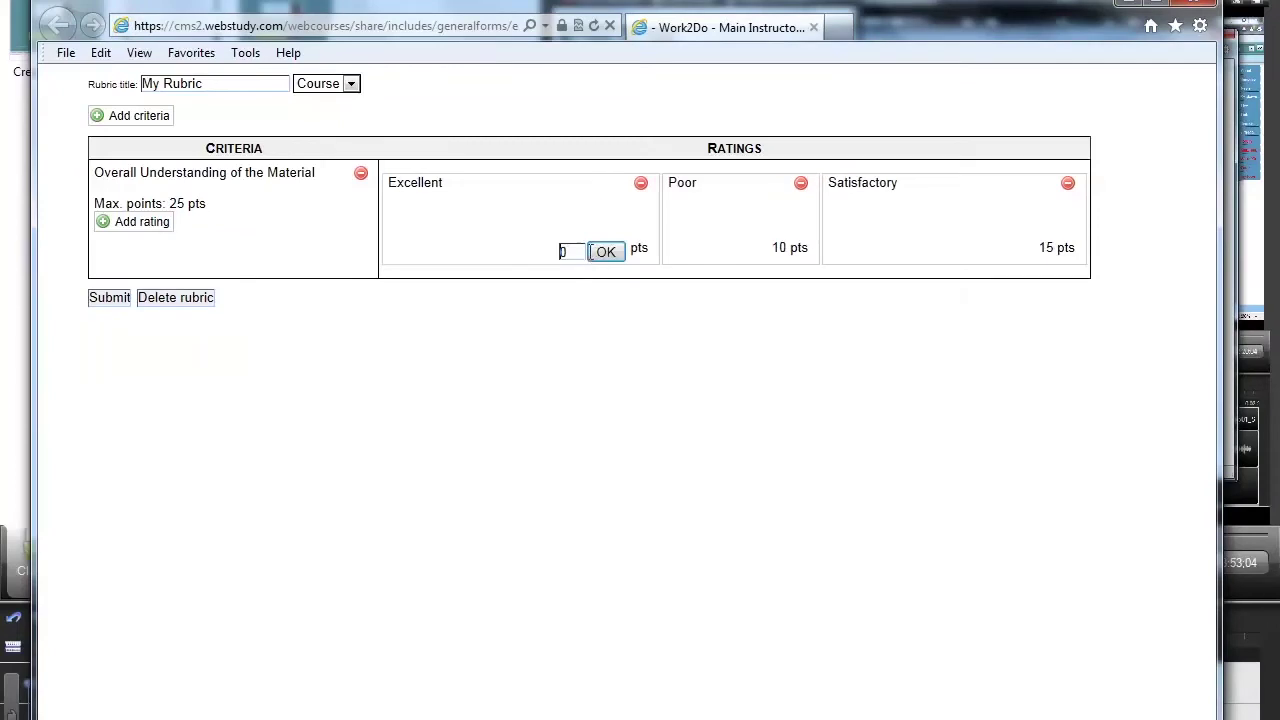
double_click(562, 251)
type("25")
left_click(606, 253)
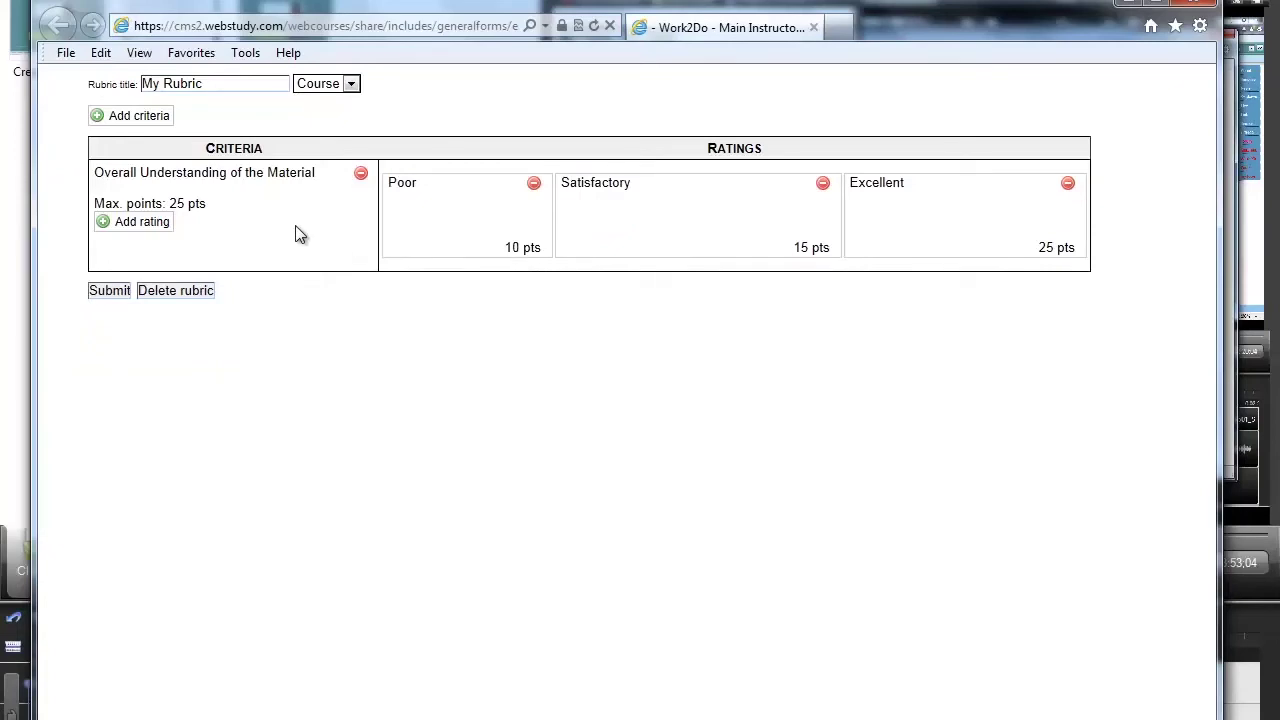
Add another criterion to My Rubric and submit the rubric to attach it to the assignment
left_click(148, 124)
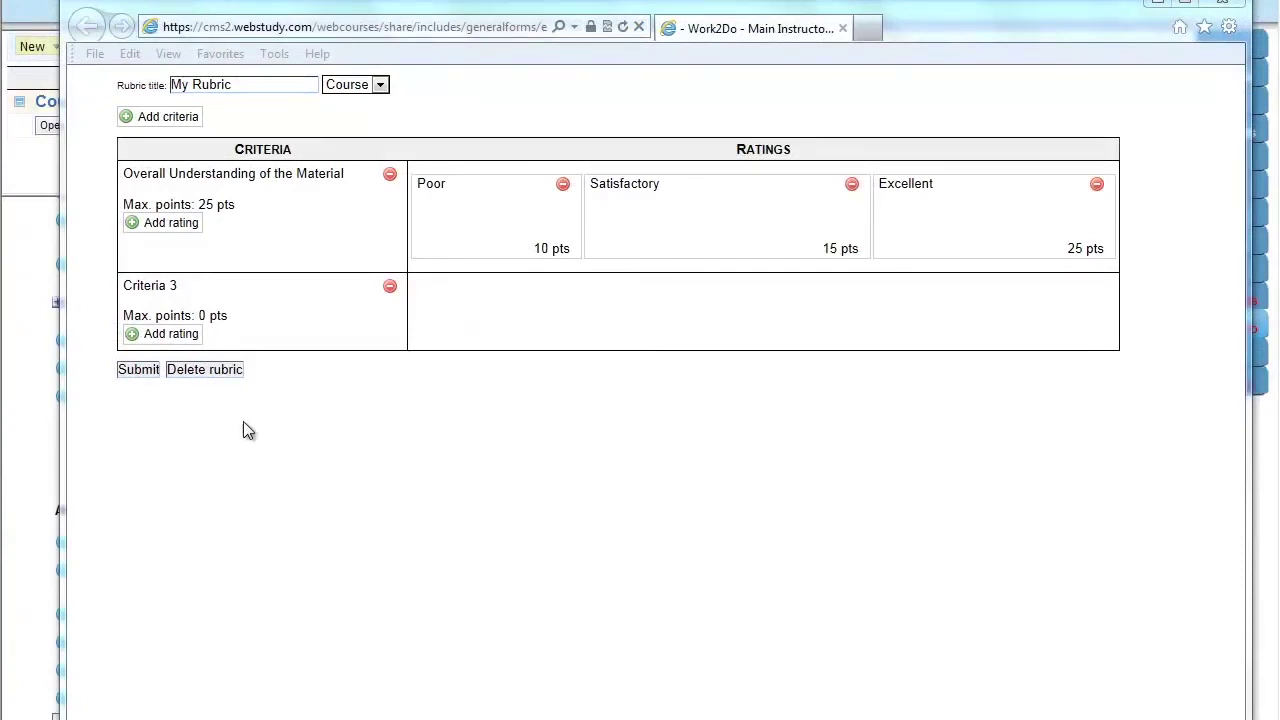
left_click(138, 370)
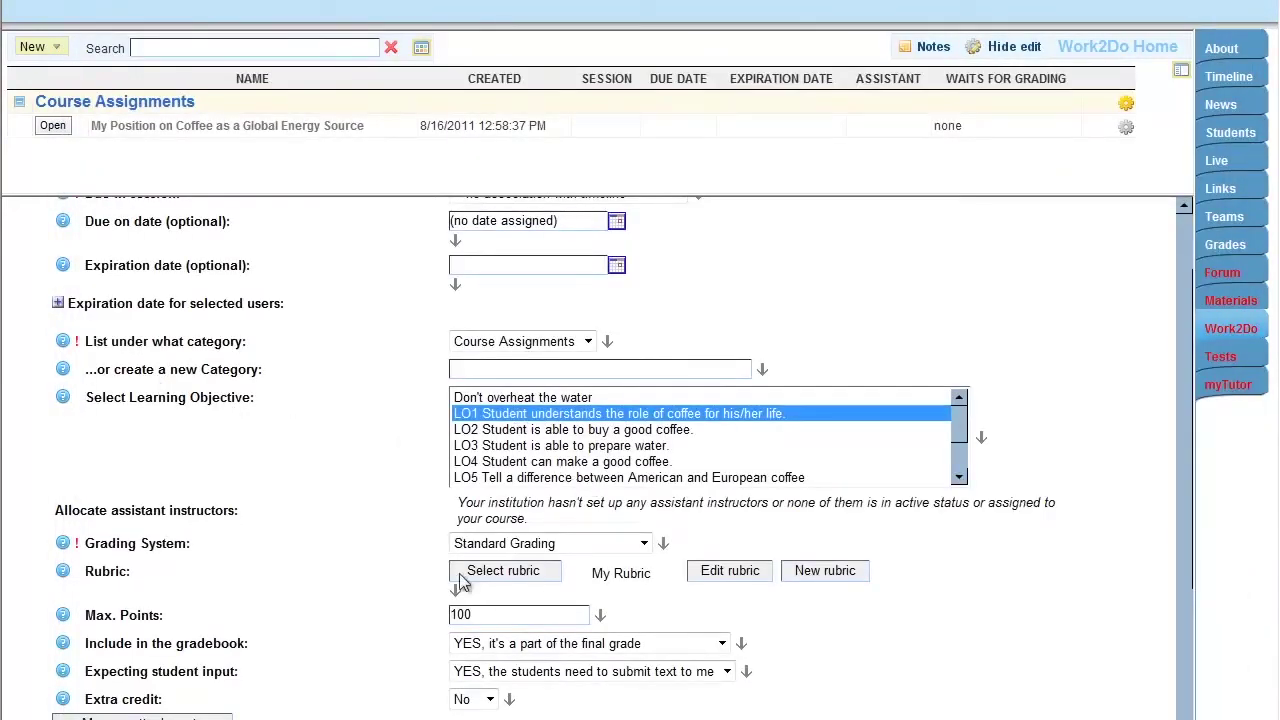
left_click_drag(590, 575, 647, 586)
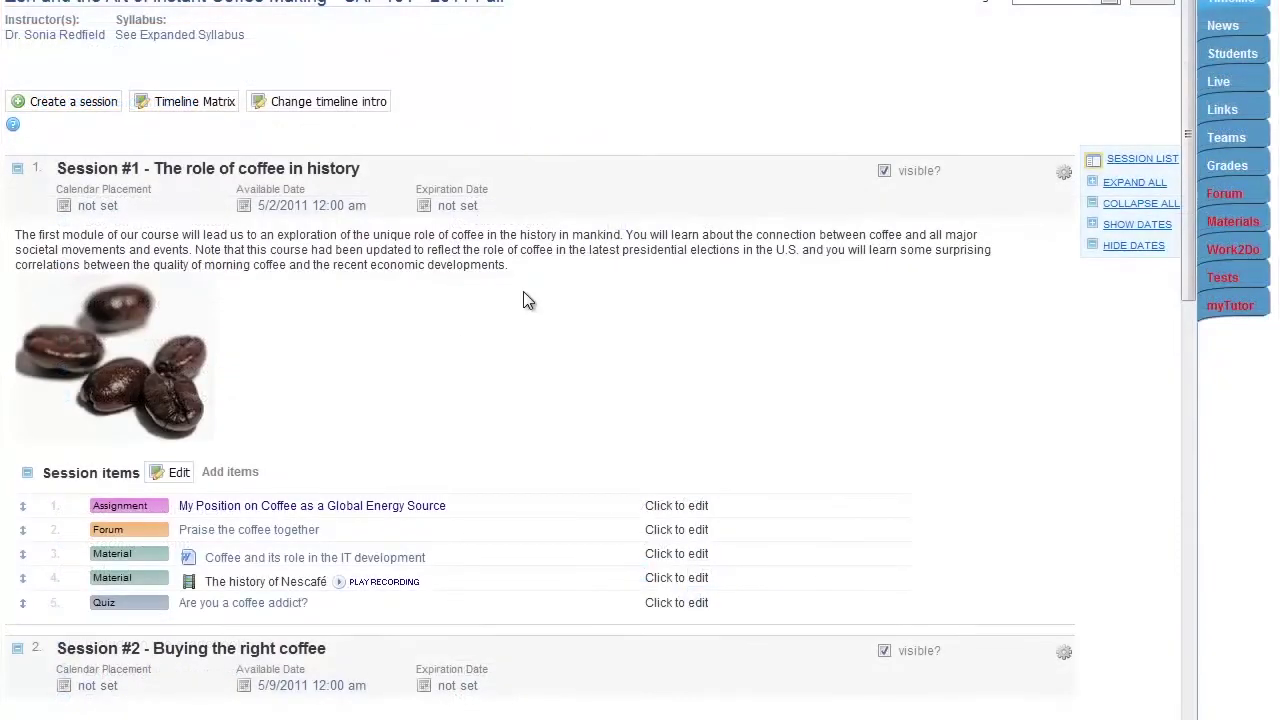
Open the Session #1 assignment on coffee as a global energy source and bring up the rubric for the submission waiting for grading
left_click(308, 514)
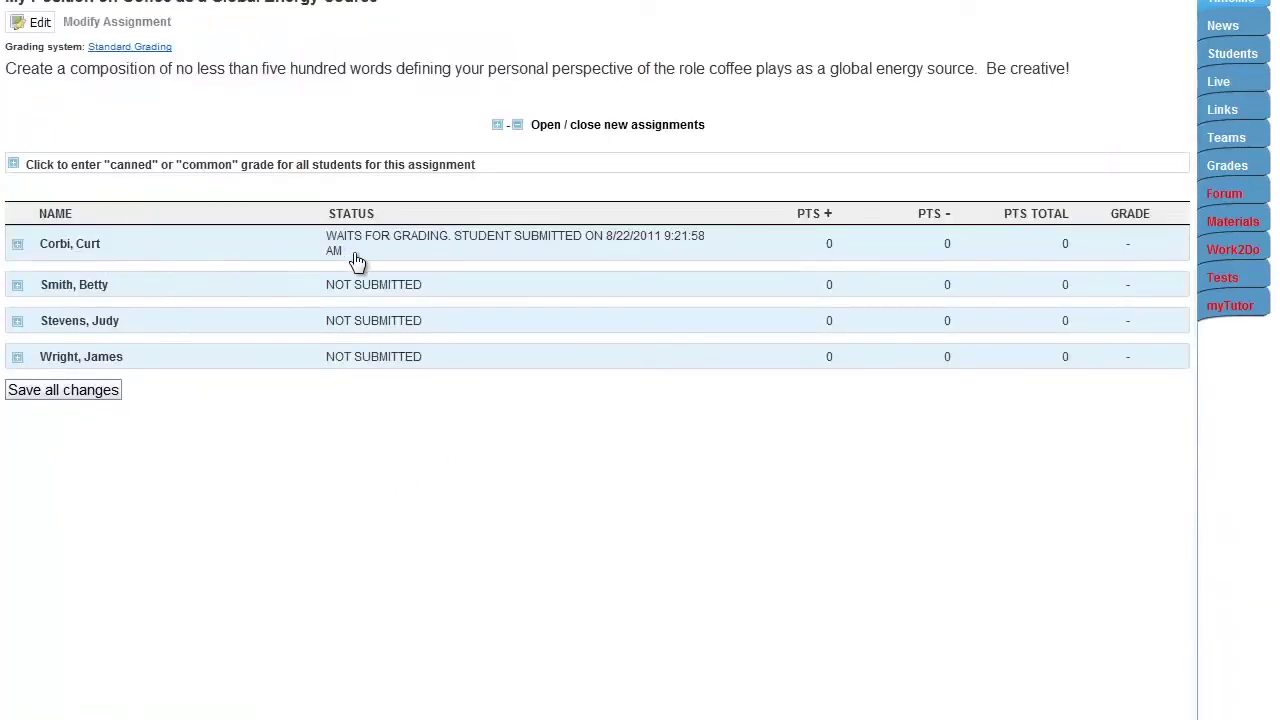
left_click(19, 246)
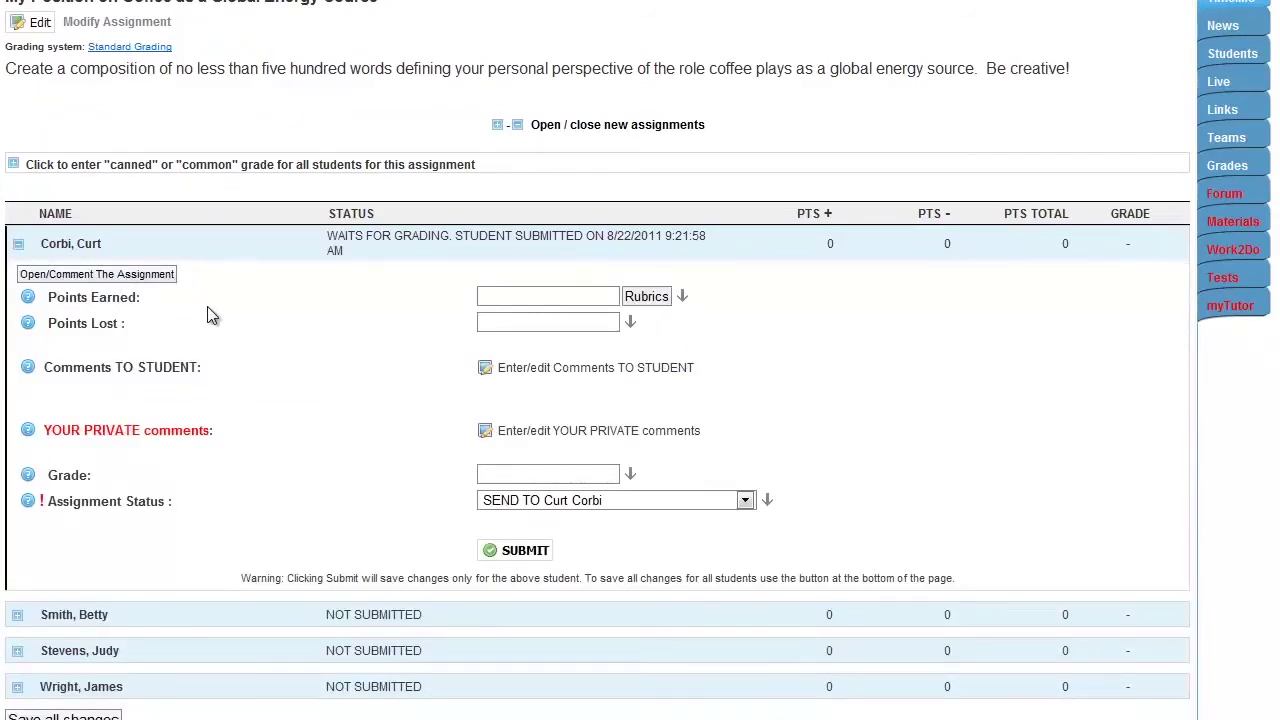
left_click(648, 295)
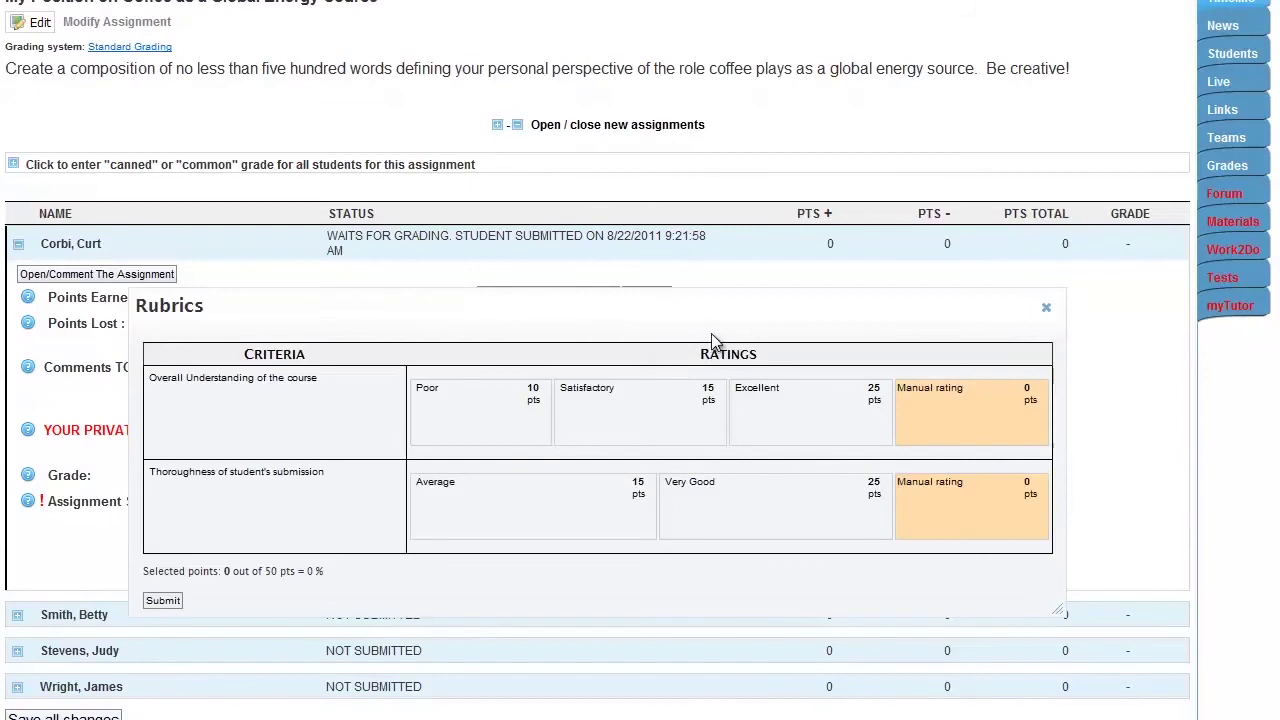
Rate the submission Excellent for overall understanding of the course and Average for thoroughness in the rubric
left_click_drag(713, 343, 660, 320)
left_click(265, 400)
left_click(770, 414)
left_click(599, 510)
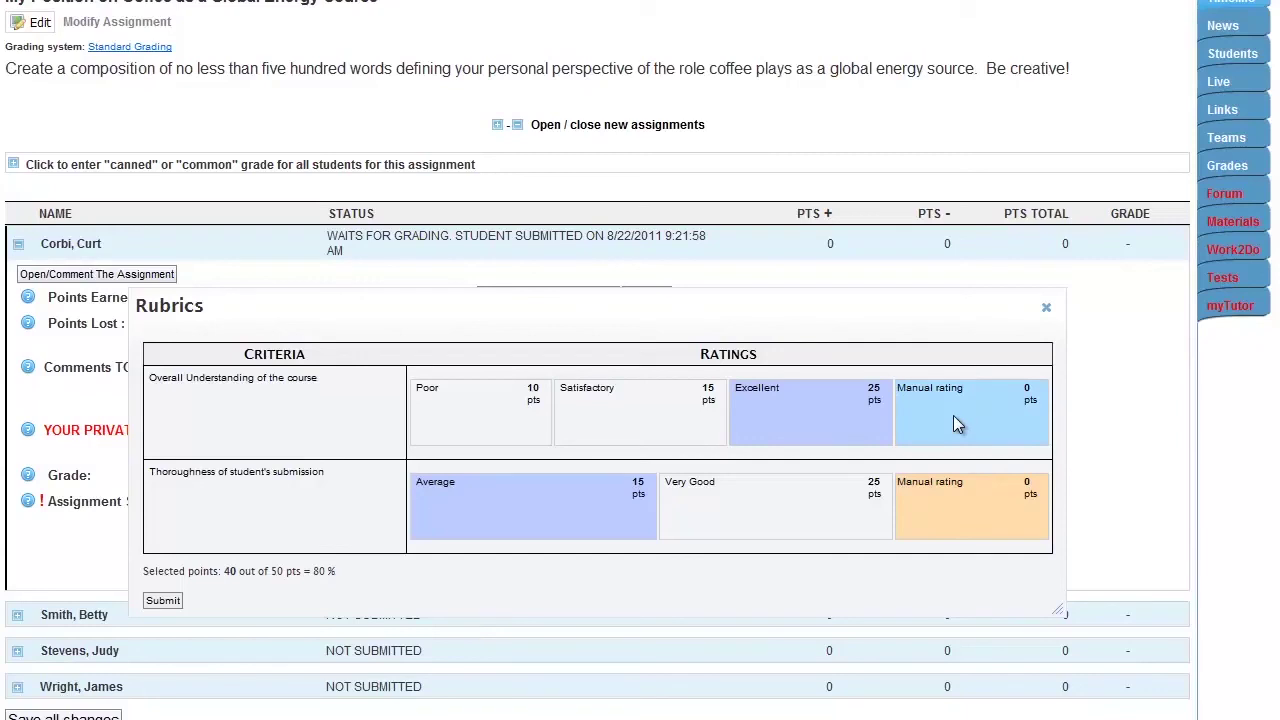
Choose the manual rating for the overall understanding criterion instead and rename it "Special Rating"
left_click(1020, 402)
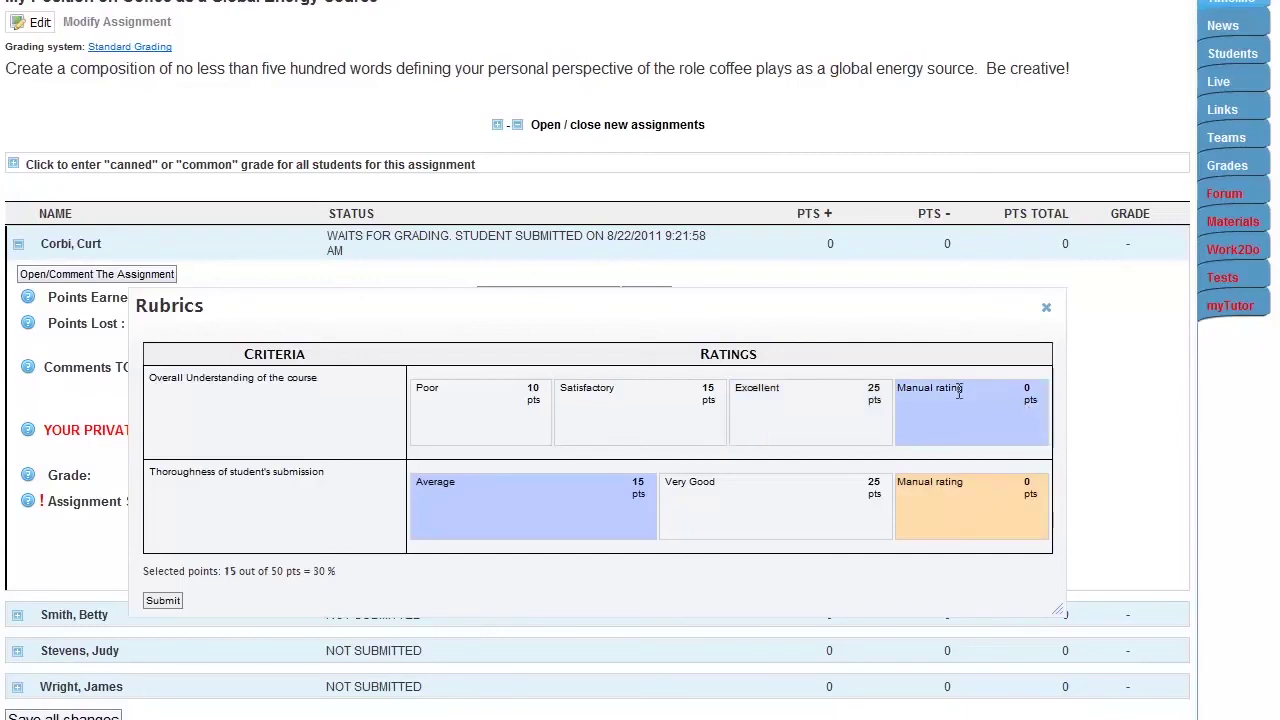
triple_click(948, 393)
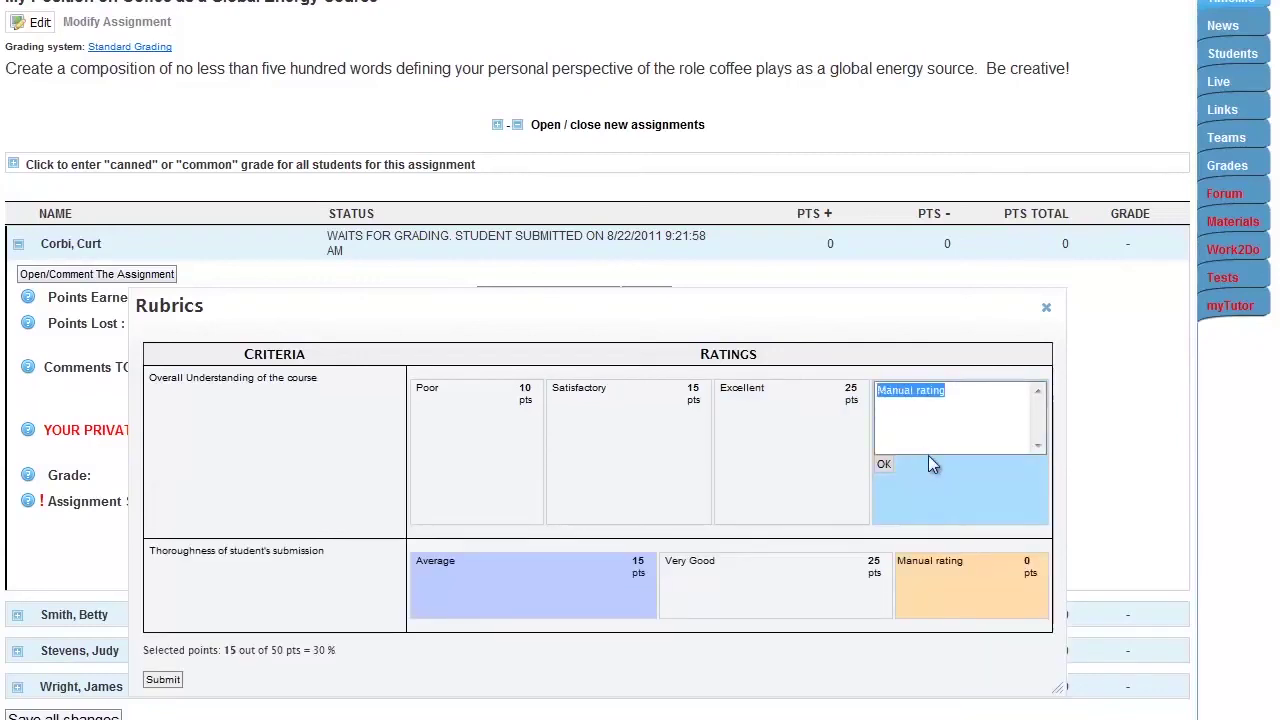
type("S")
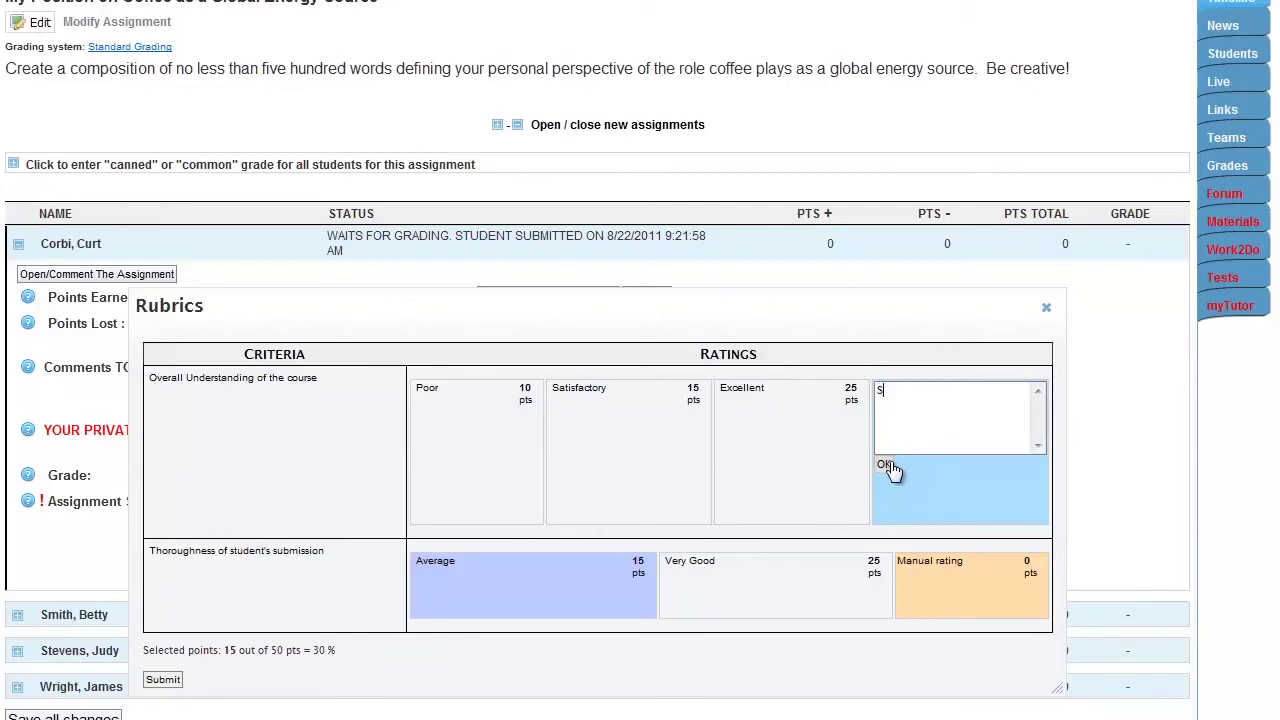
type("pecial Rating")
left_click(881, 466)
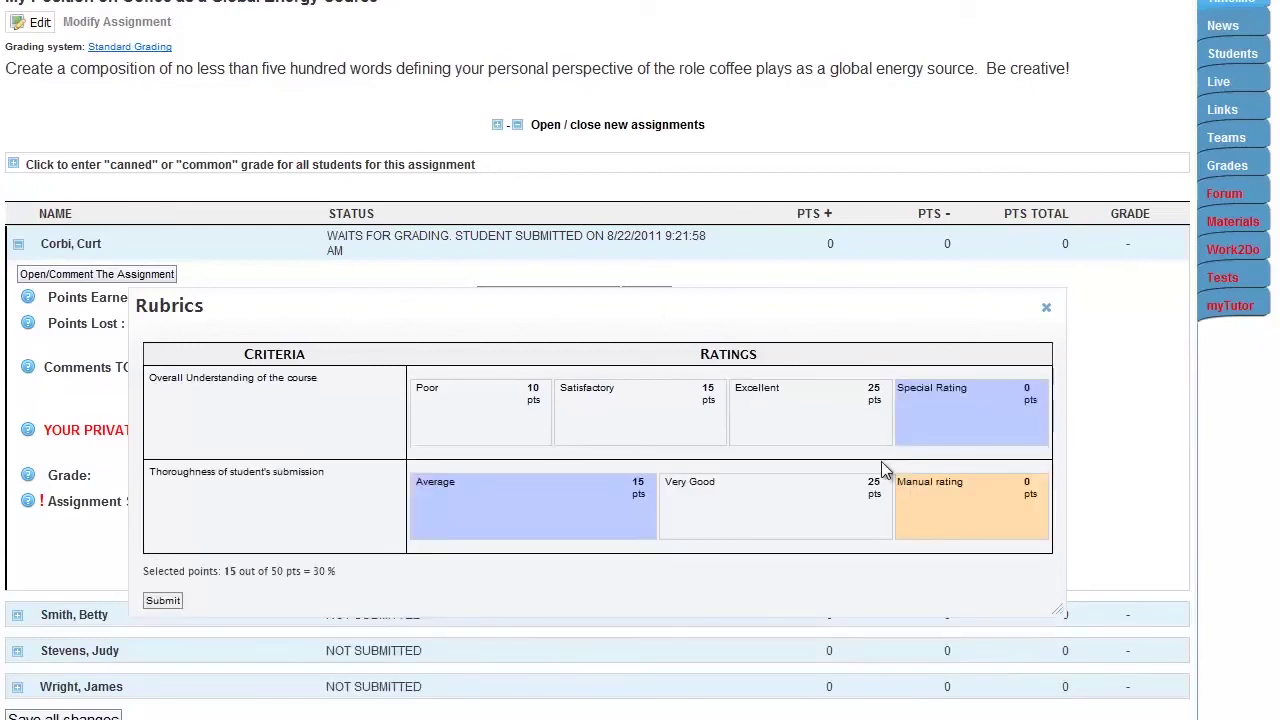
Set the Special Rating to 20 points and submit the rubric grading
left_click(1028, 390)
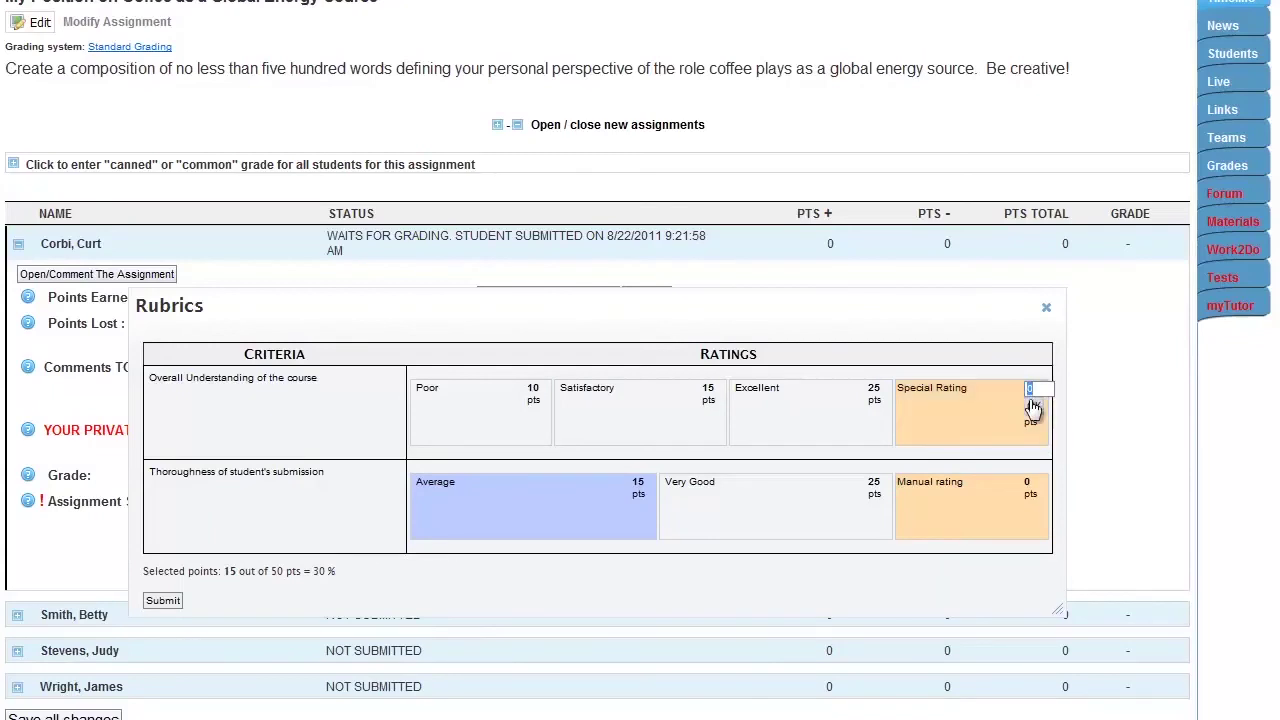
type("20")
left_click(1035, 407)
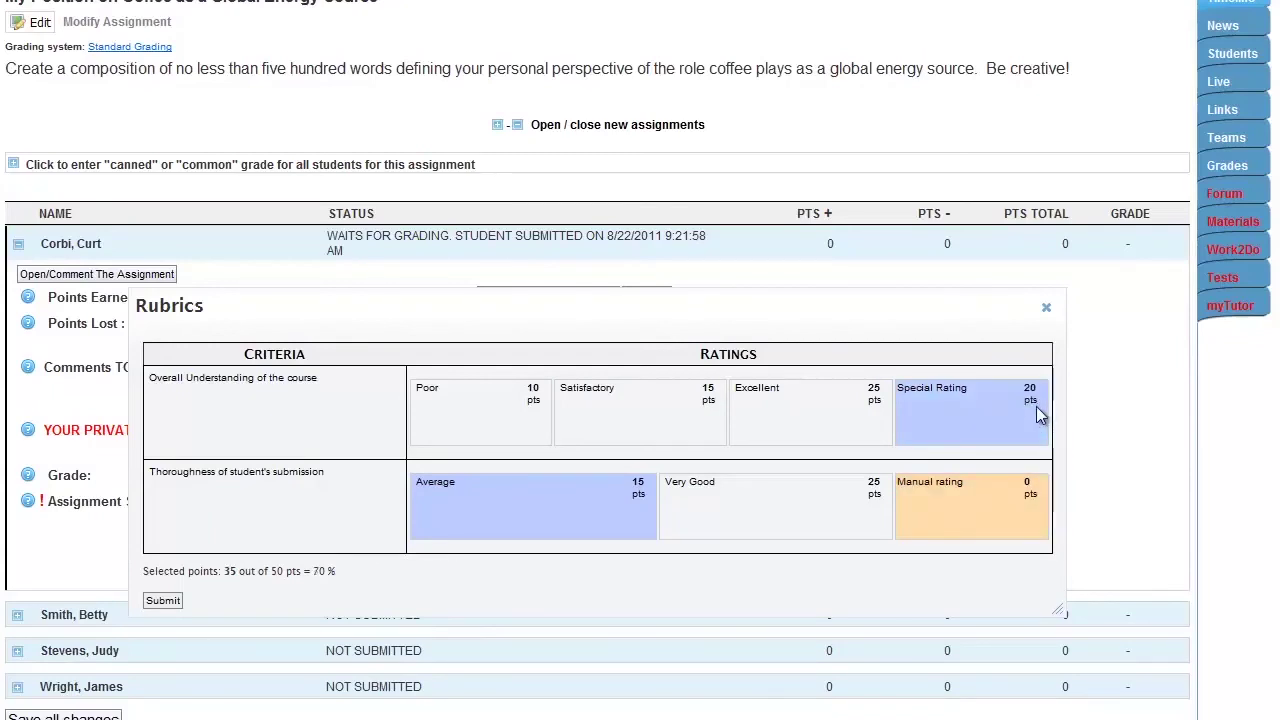
left_click(163, 600)
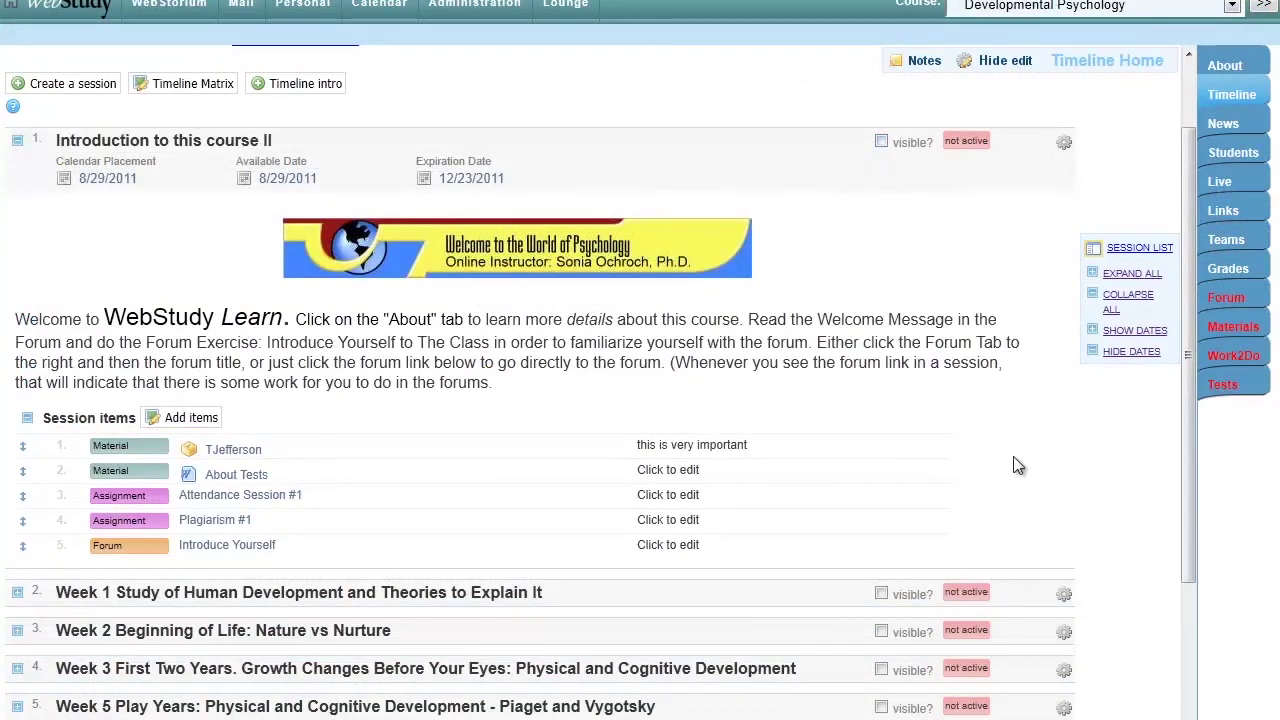
Make the "Introduction to this course II" and Week 1 sessions visible in the Developmental Psychology timeline
mouse_move(1188, 335)
left_mouse_down()
mouse_move(1194, 400)
mouse_move(1202, 327)
left_mouse_up()
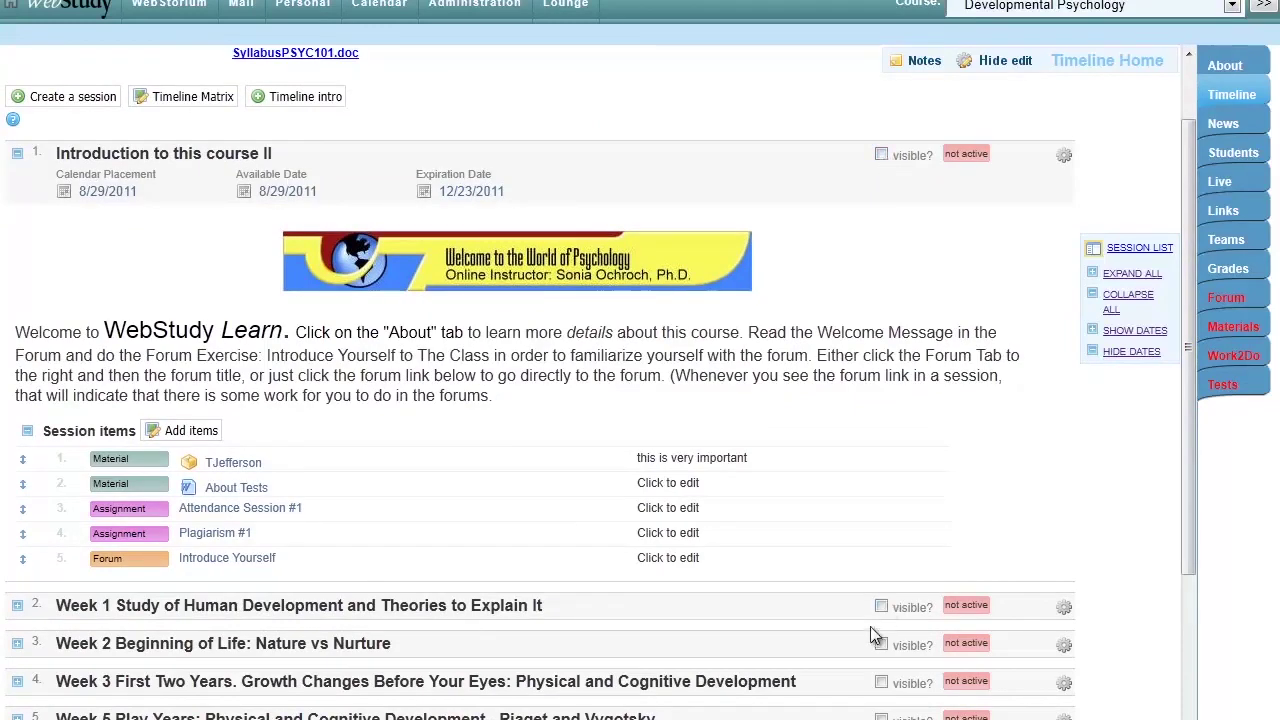
left_click(881, 155)
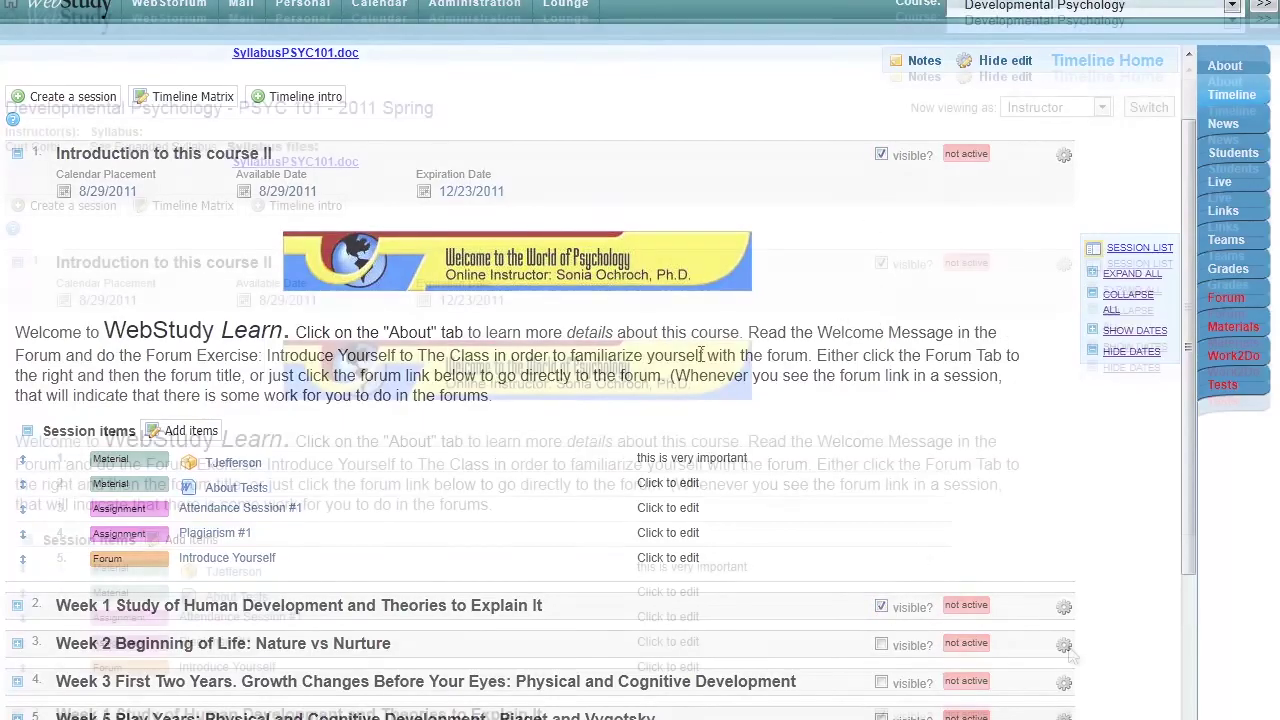